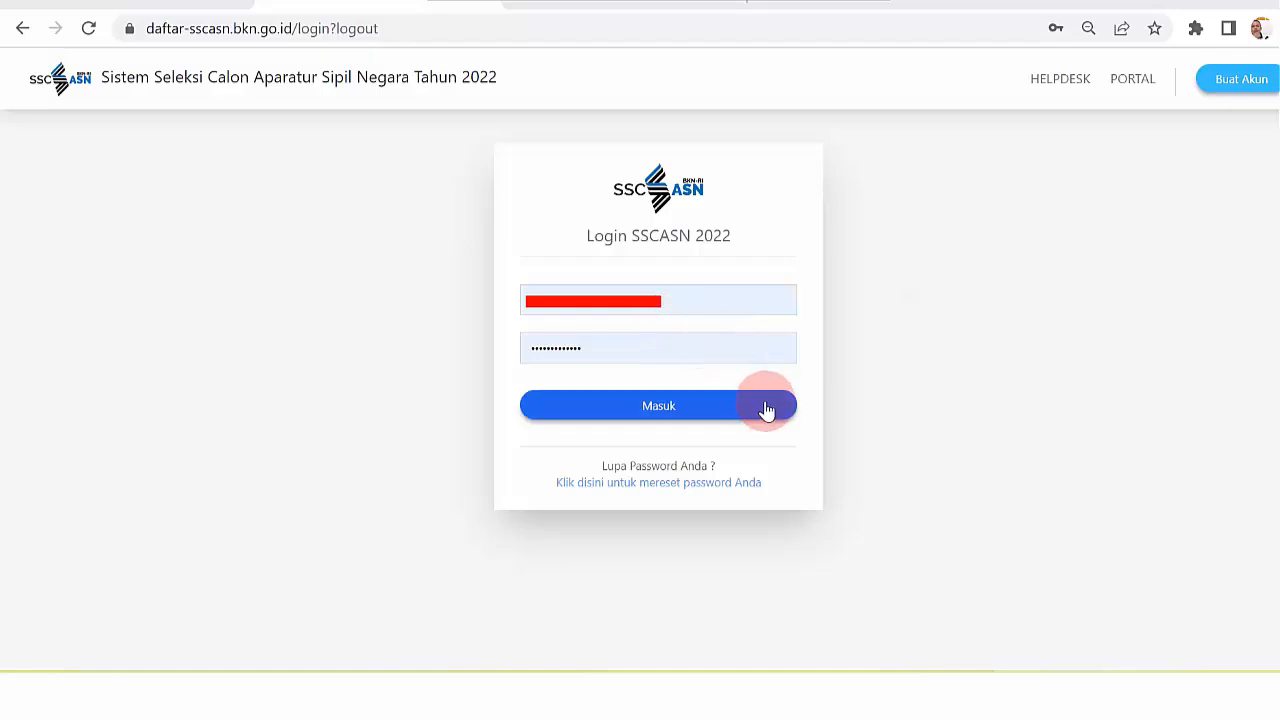
Step: Log in to the SSCASN 2022 portal with the credentials already filled in
left_click(733, 417)
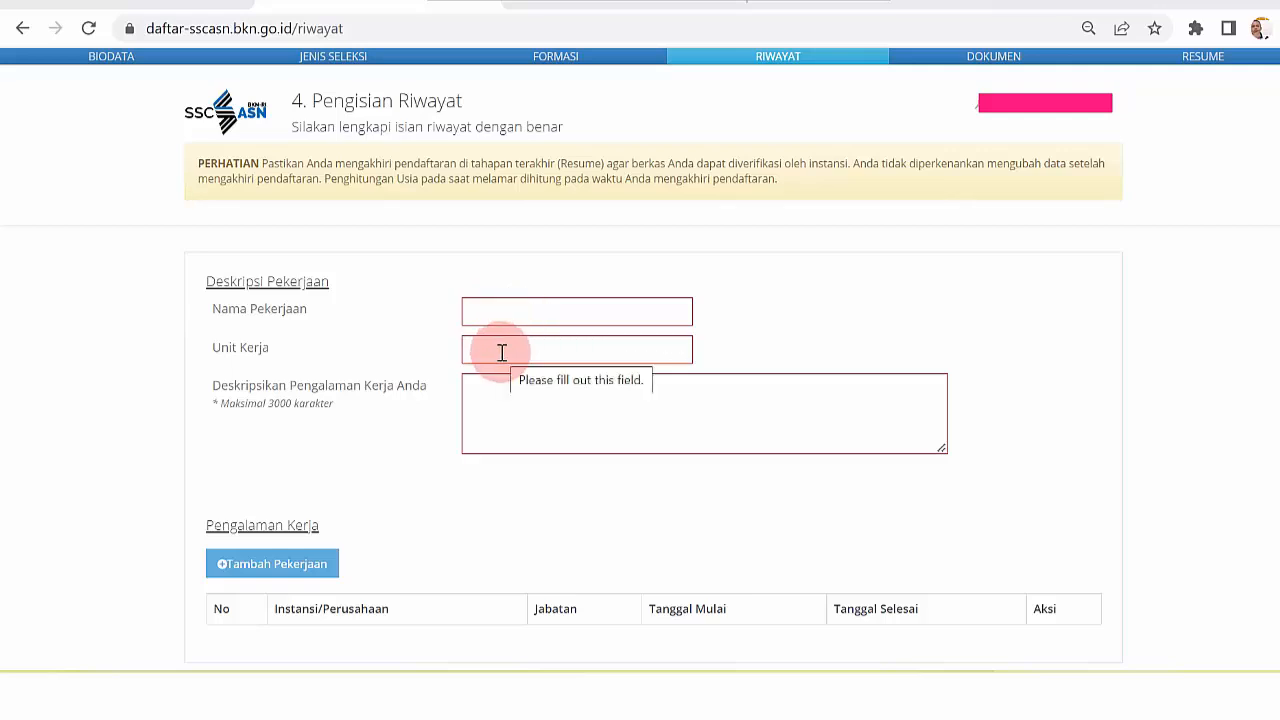
left_click(490, 407)
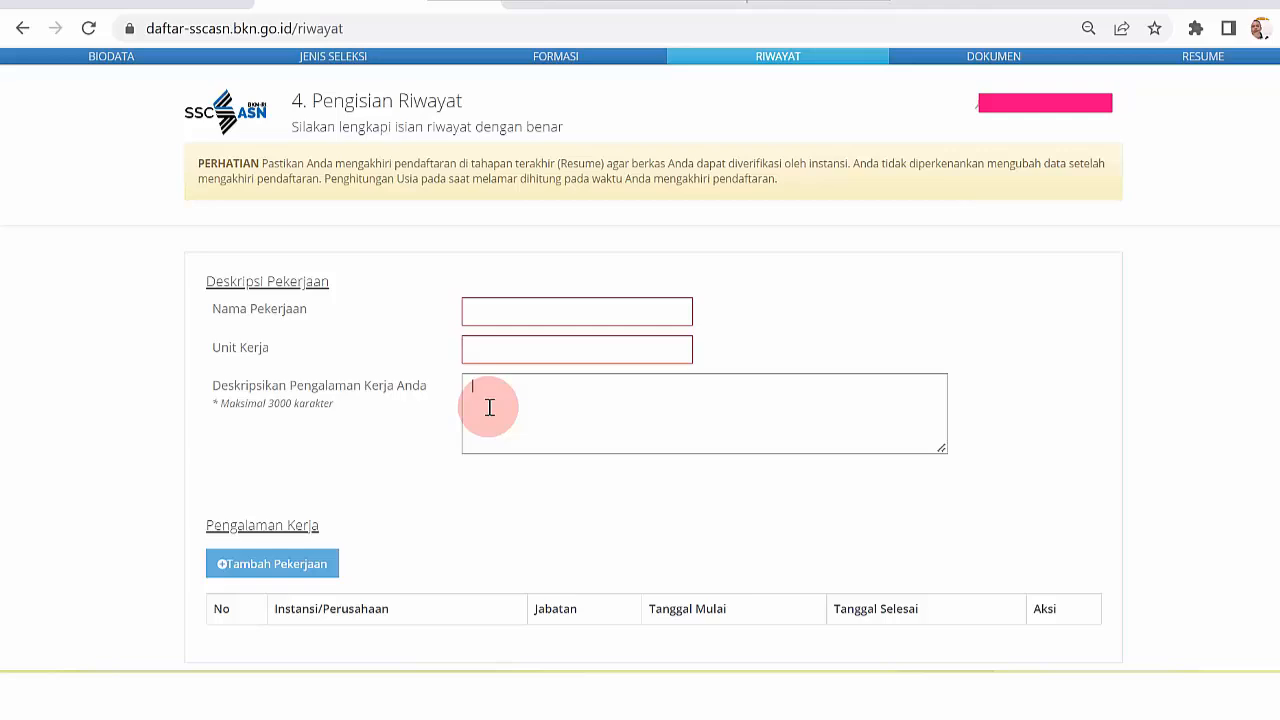
left_click(480, 314)
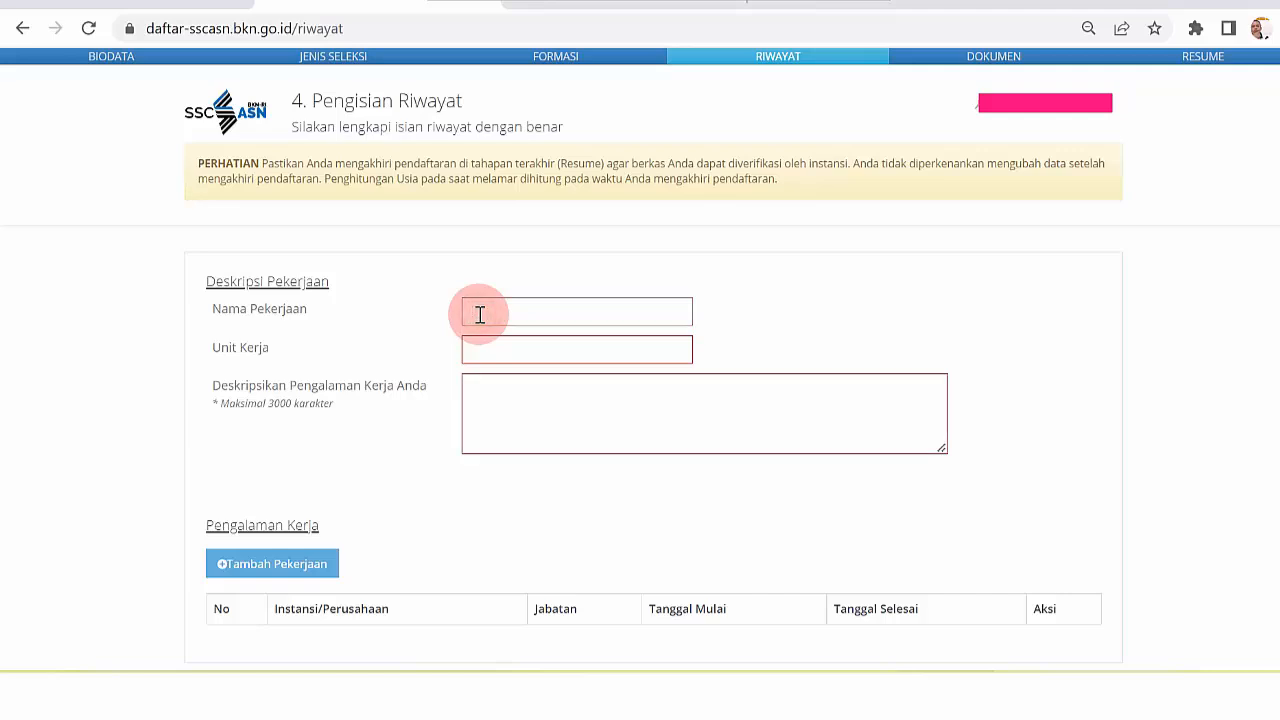
left_click(771, 329)
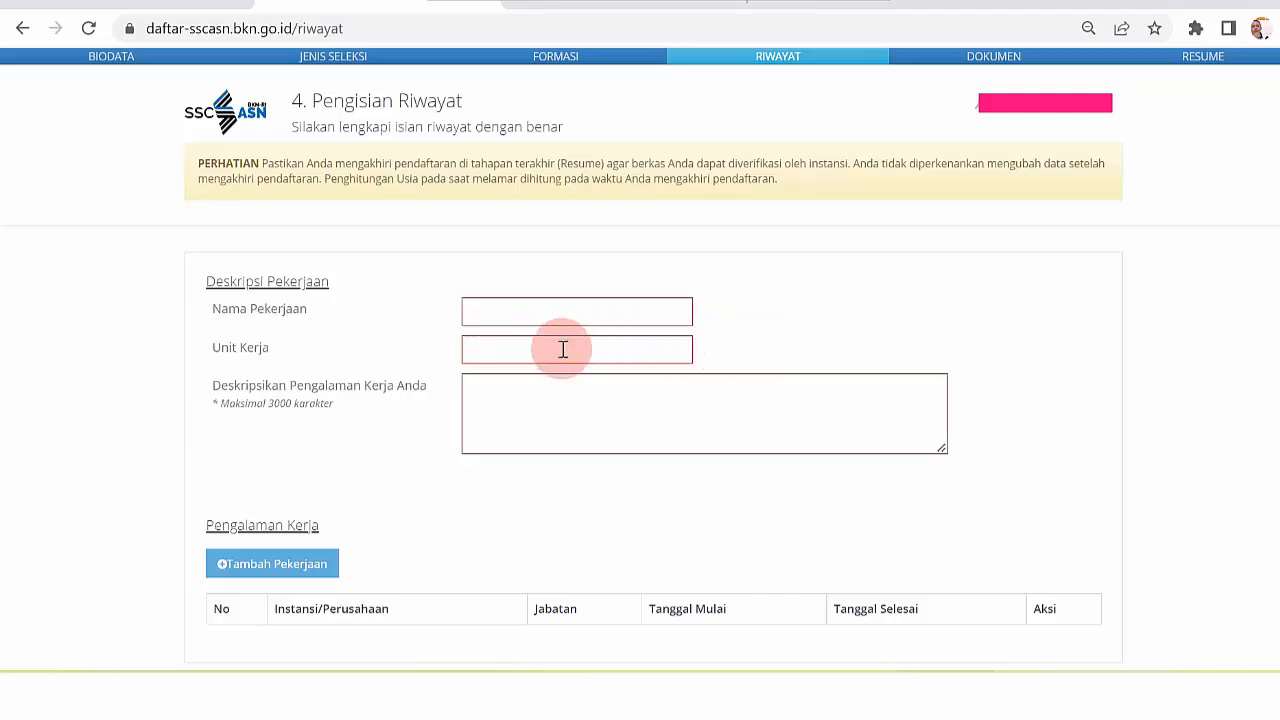
left_click(489, 350)
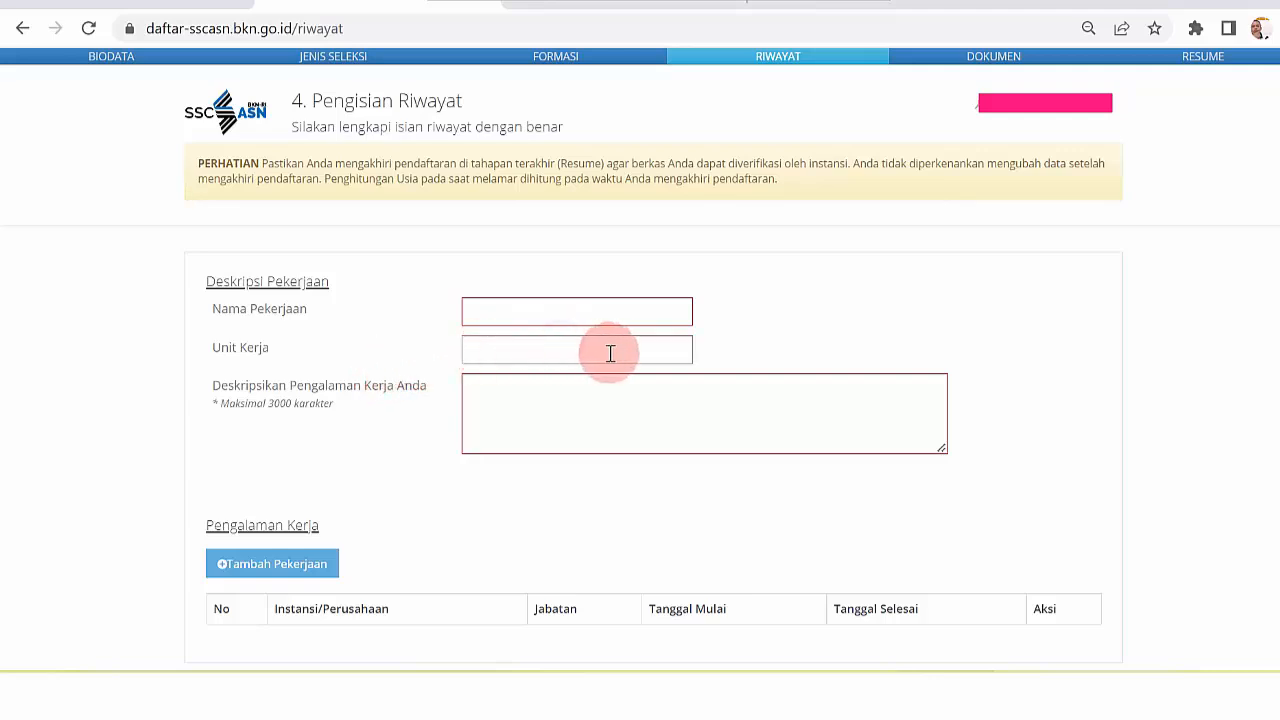
left_click(507, 393)
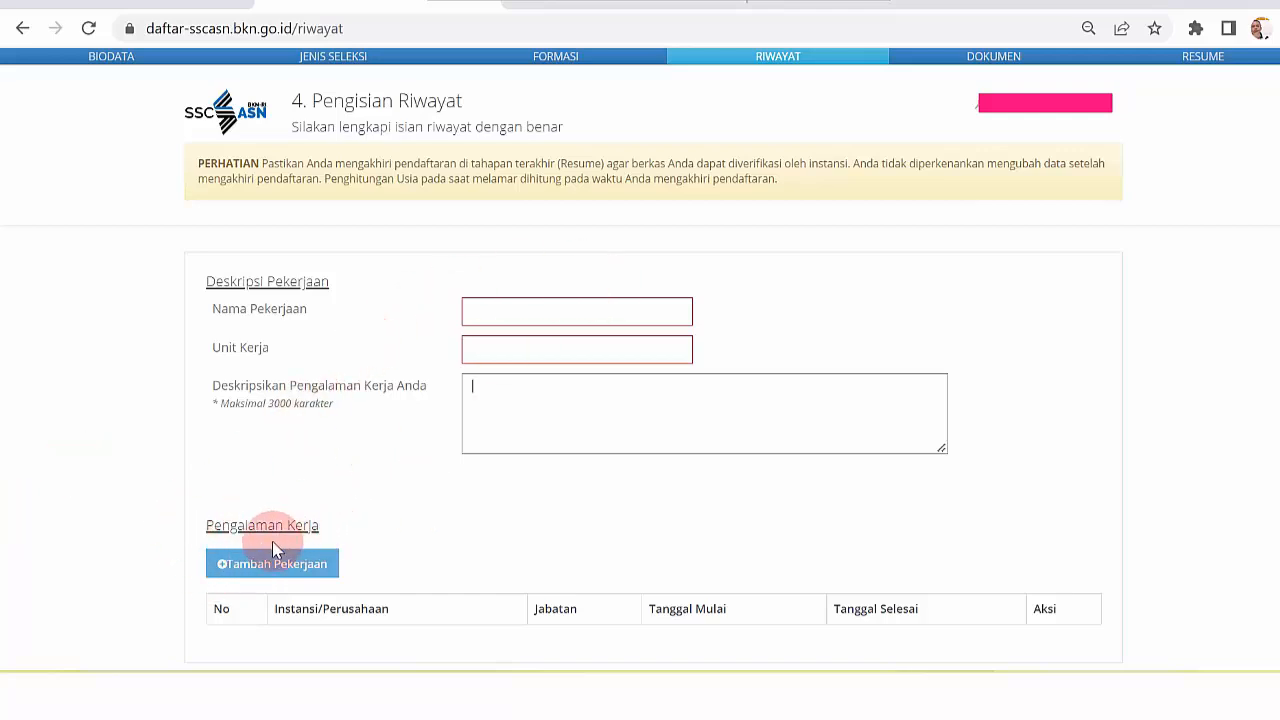
Step: Open a new job entry under Pengalaman Kerja and examine the Instansi Pemerintah options and the note beneath them
left_click(211, 578)
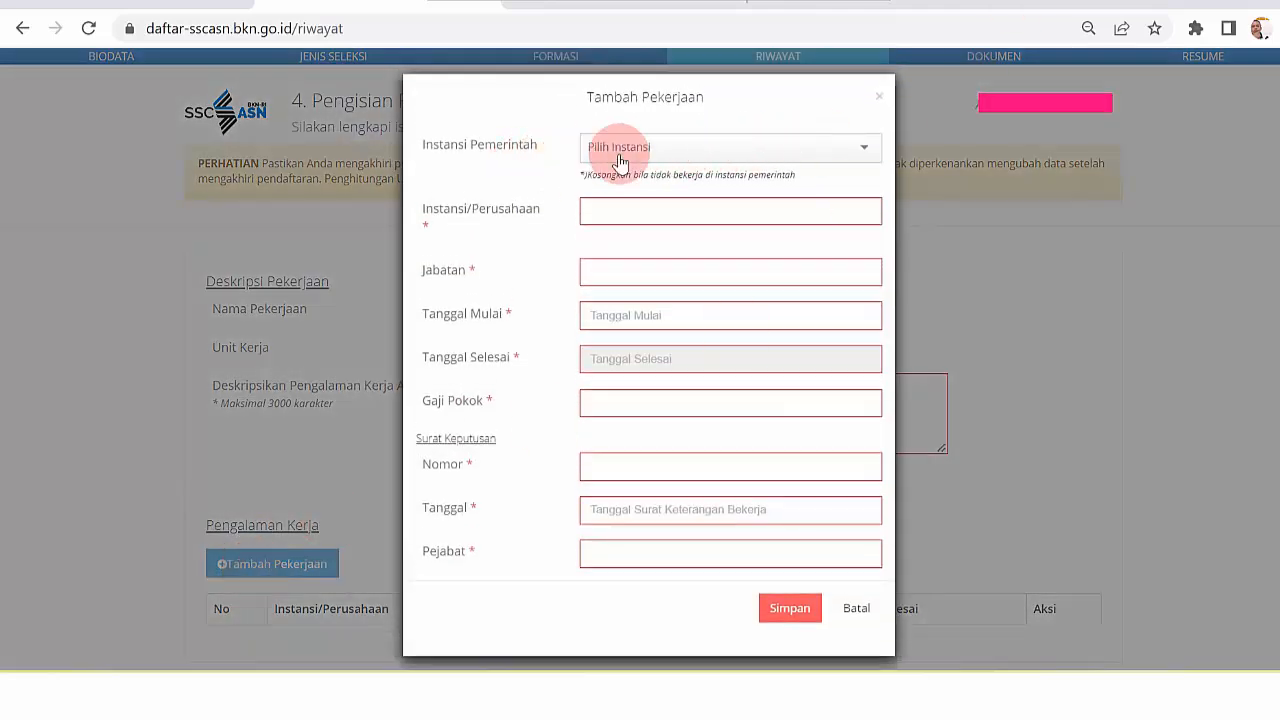
left_click(663, 150)
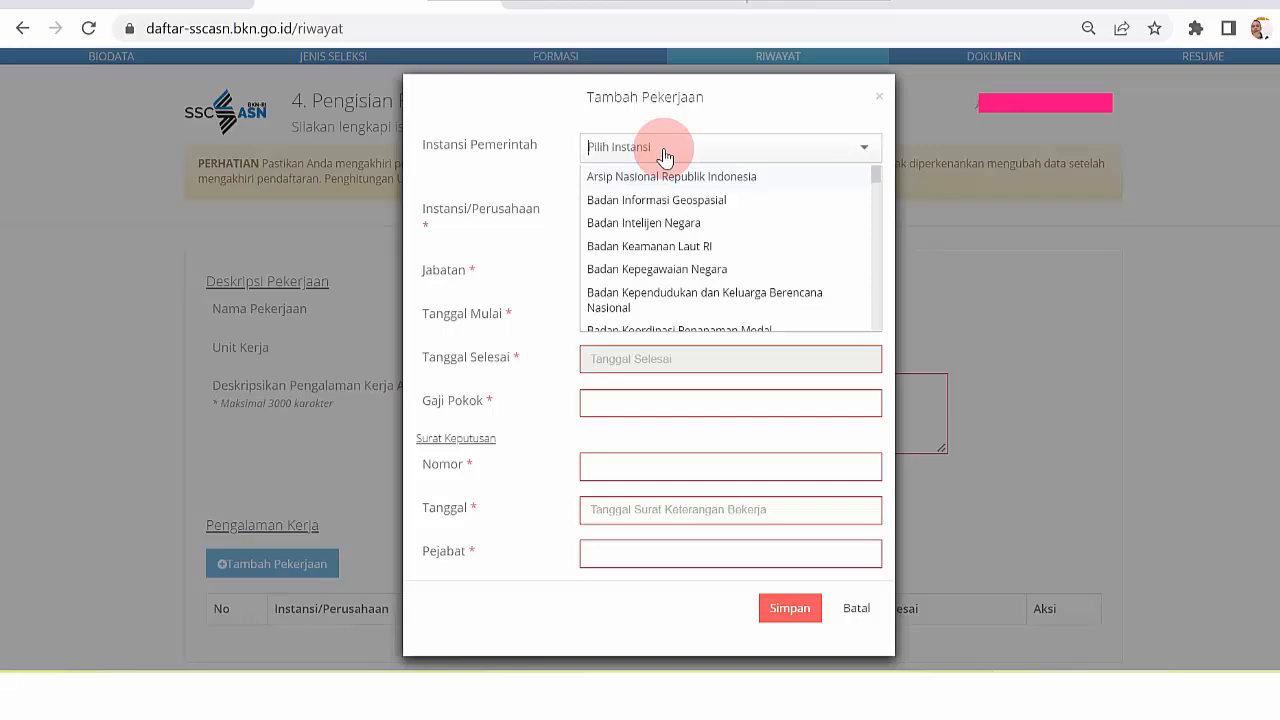
left_click(536, 147)
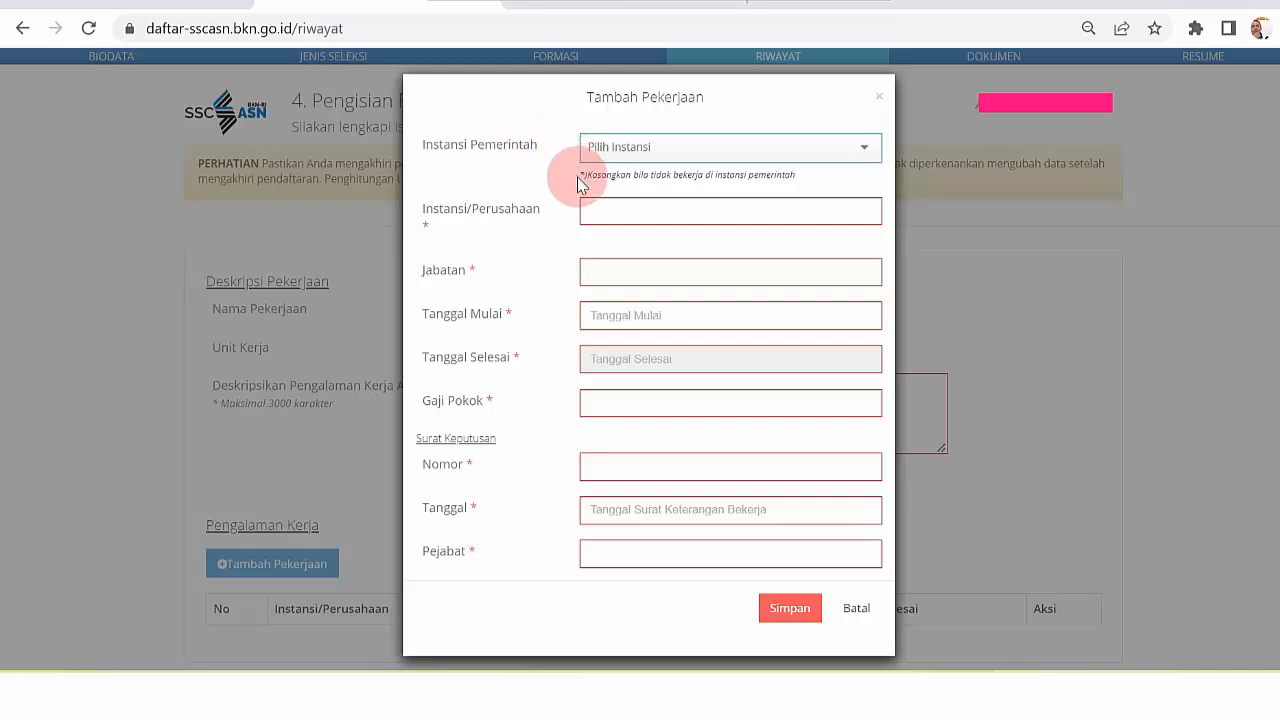
left_click_drag(581, 176, 828, 186)
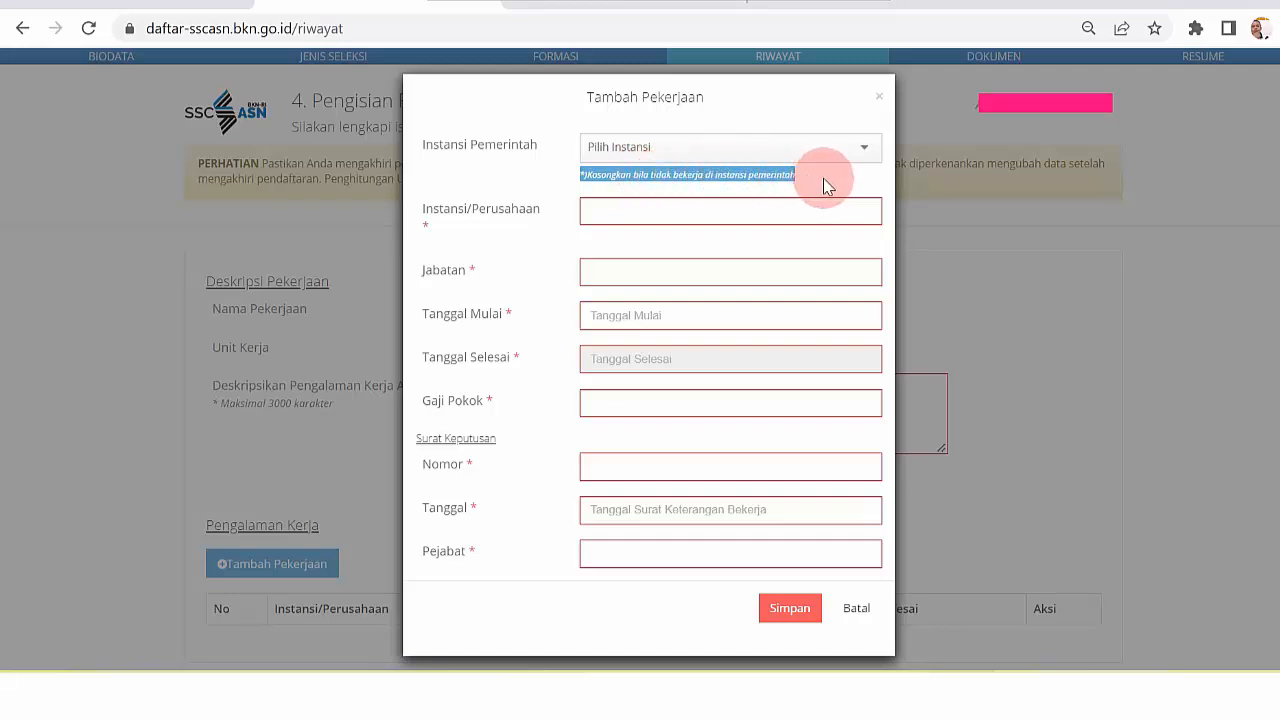
left_click(826, 185)
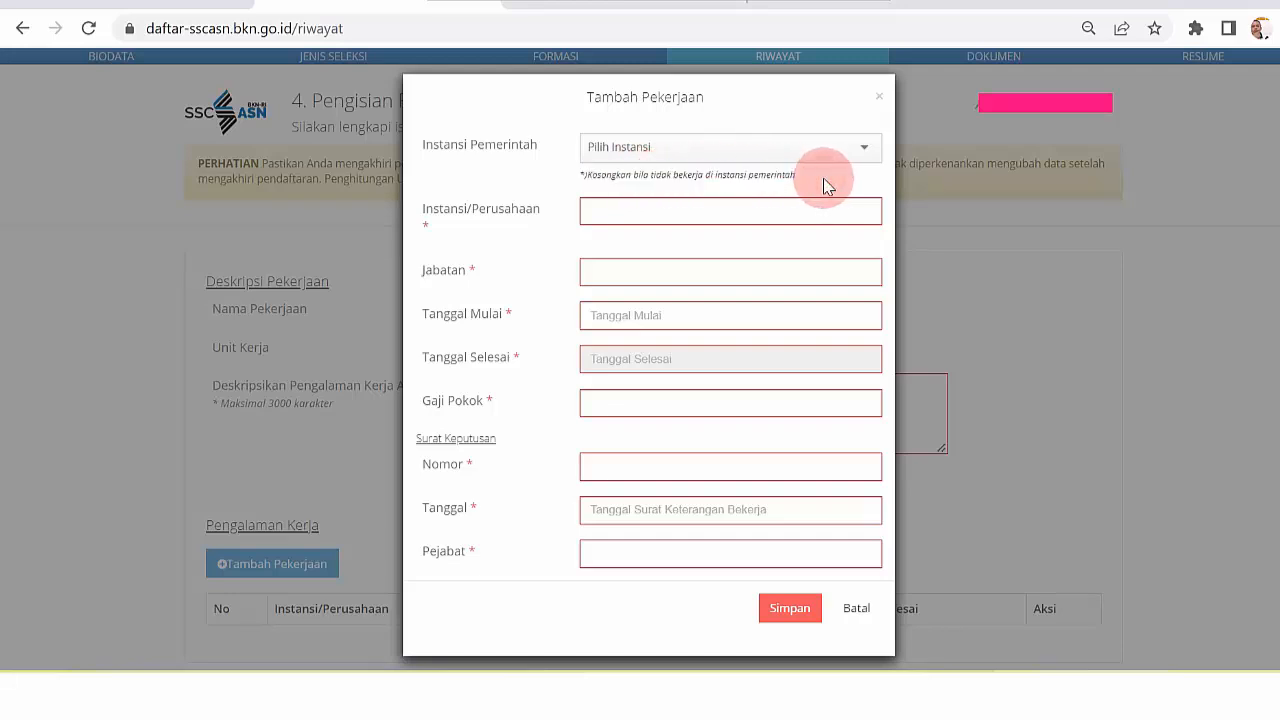
left_click_drag(793, 176, 581, 184)
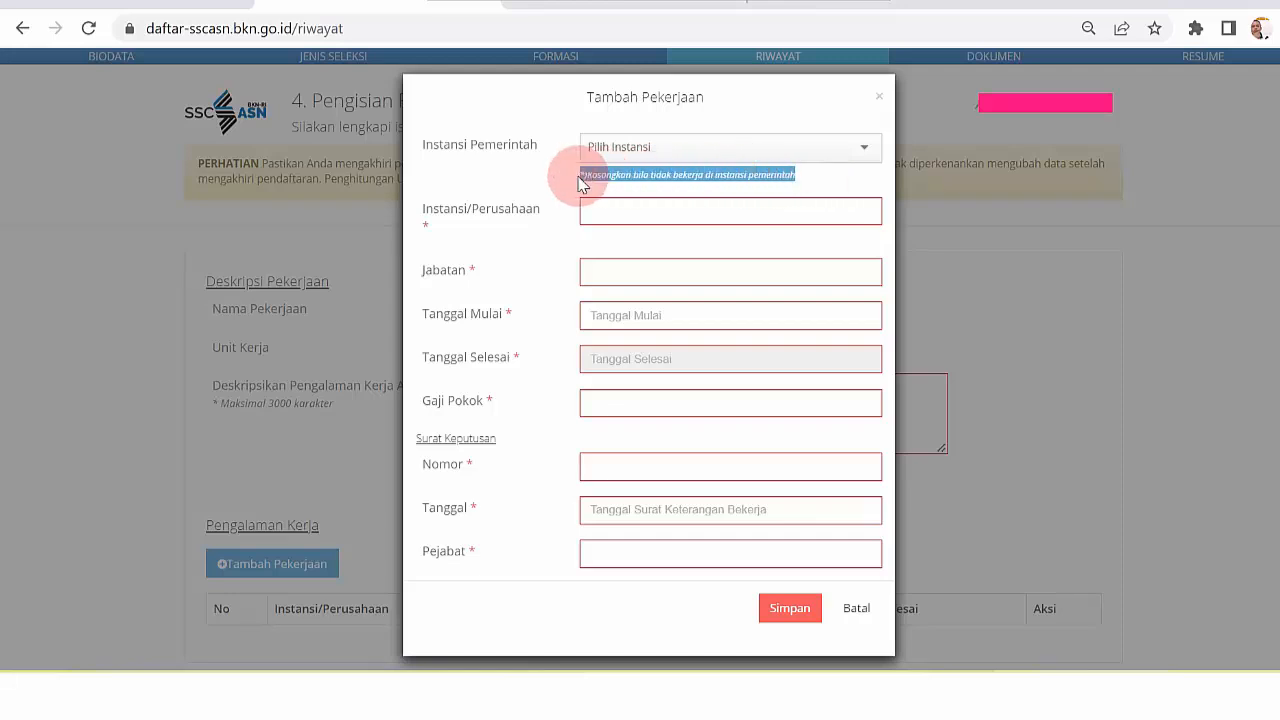
left_click(581, 184)
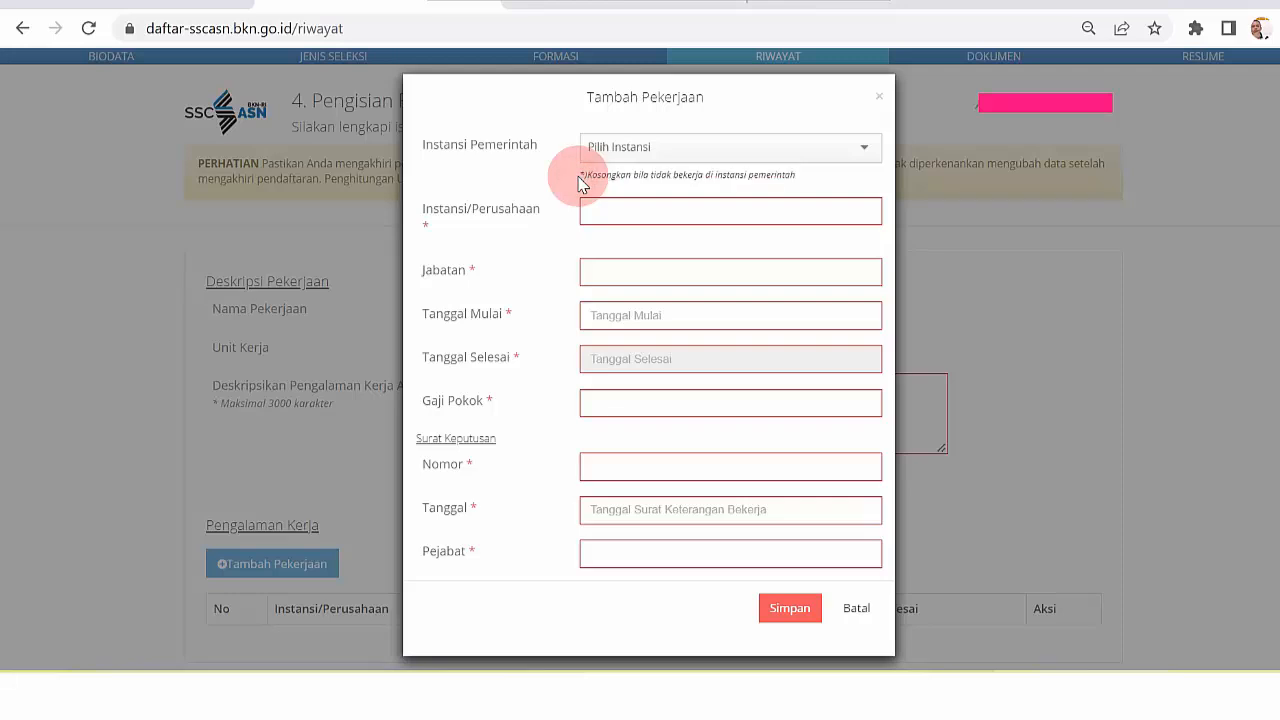
left_click_drag(581, 184, 997, 60)
left_click(805, 182)
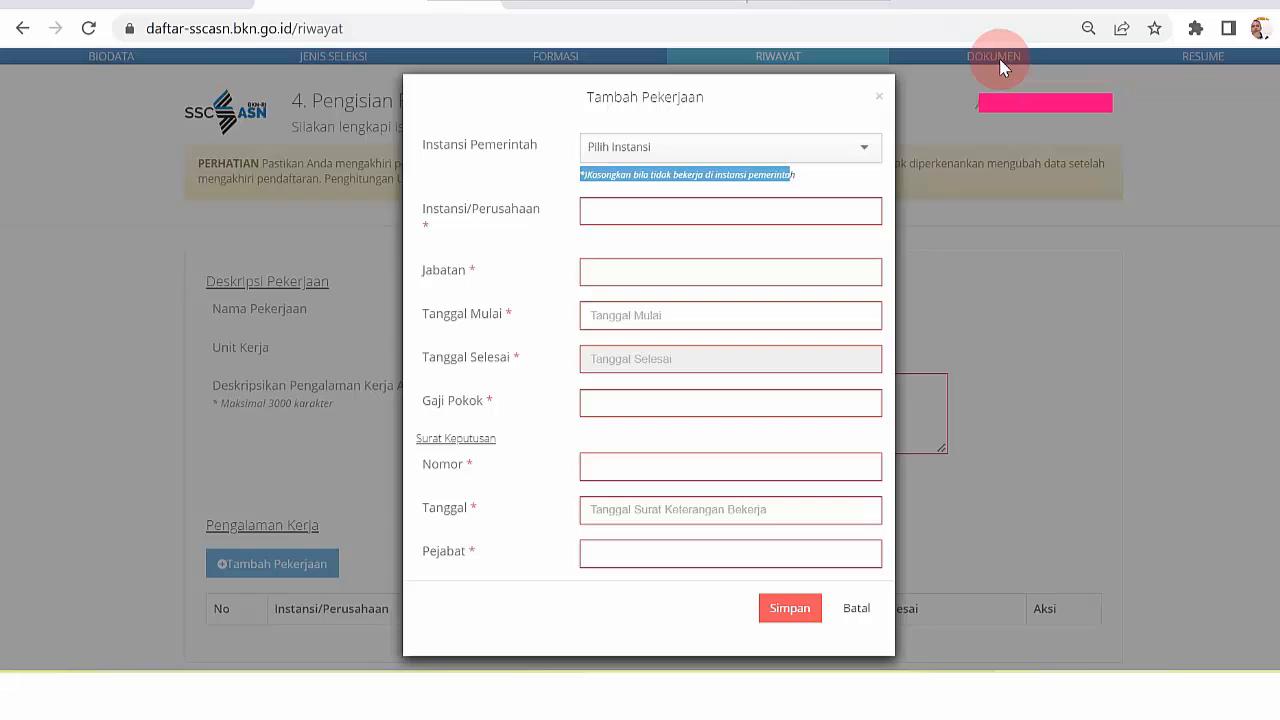
left_click(711, 182)
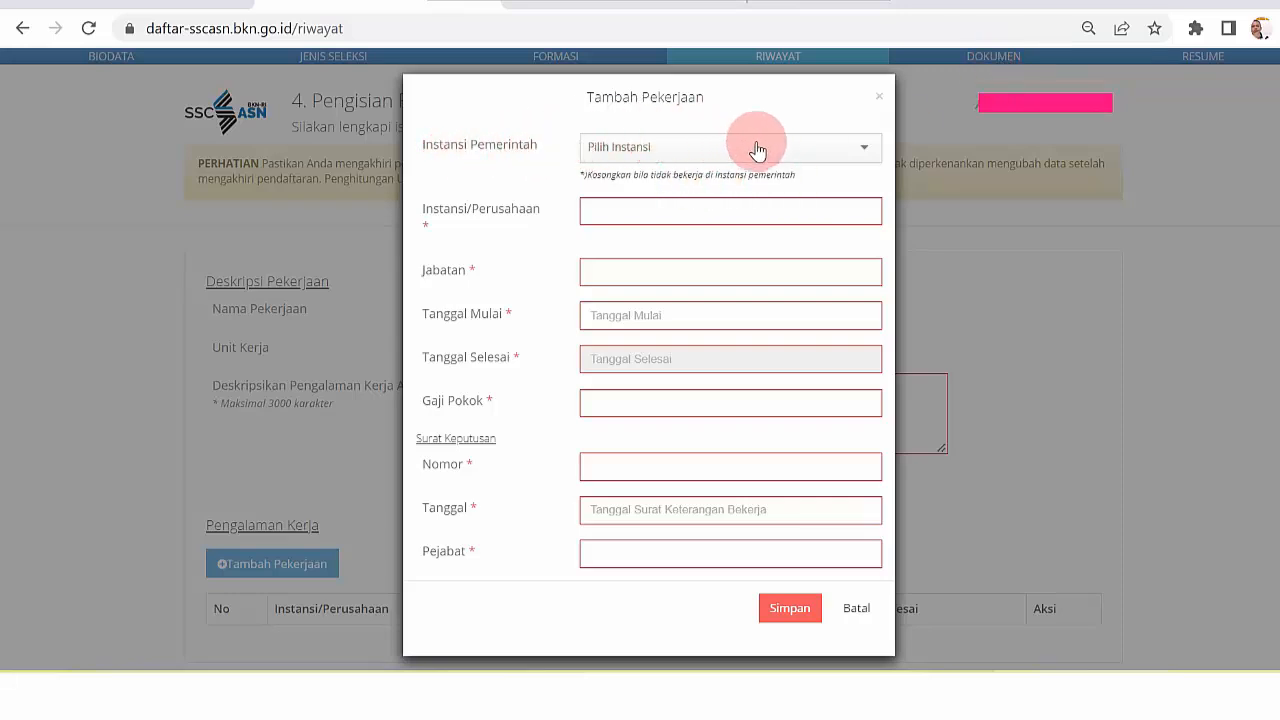
Step: Find "Kementerian Agama" among the government institutions and set it as the Instansi Pemerintah
left_click(810, 148)
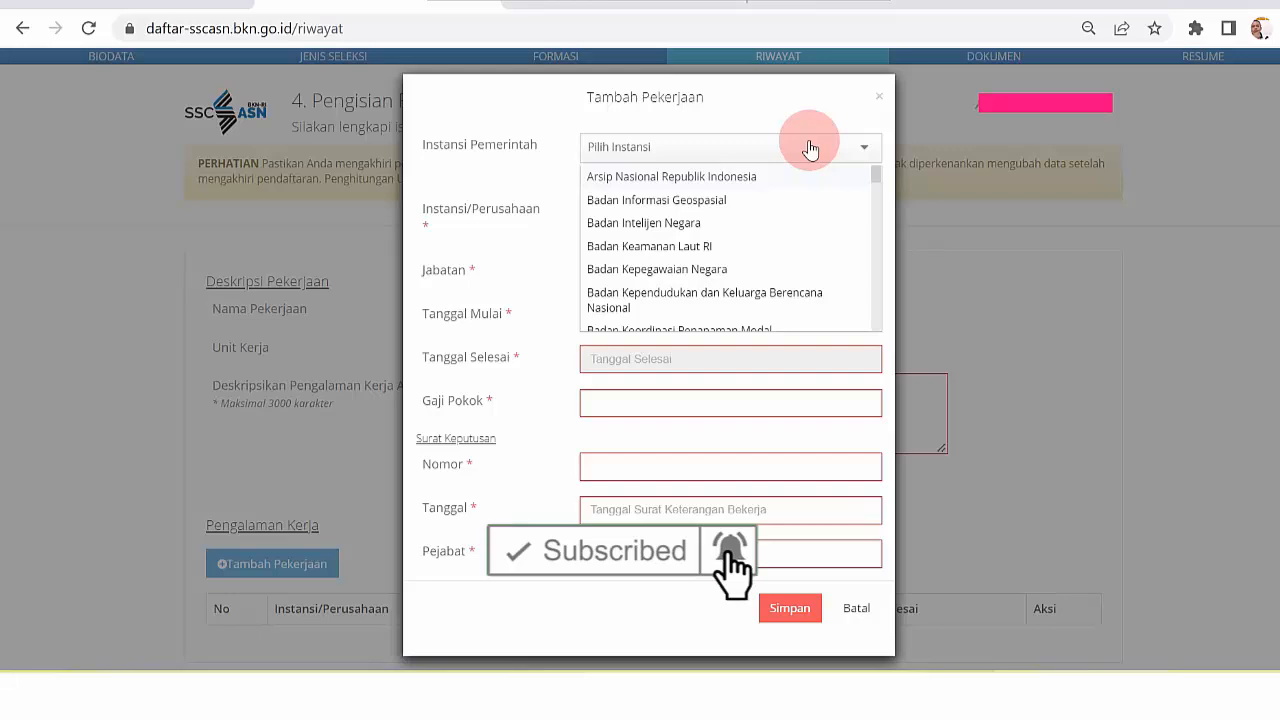
type("kemen")
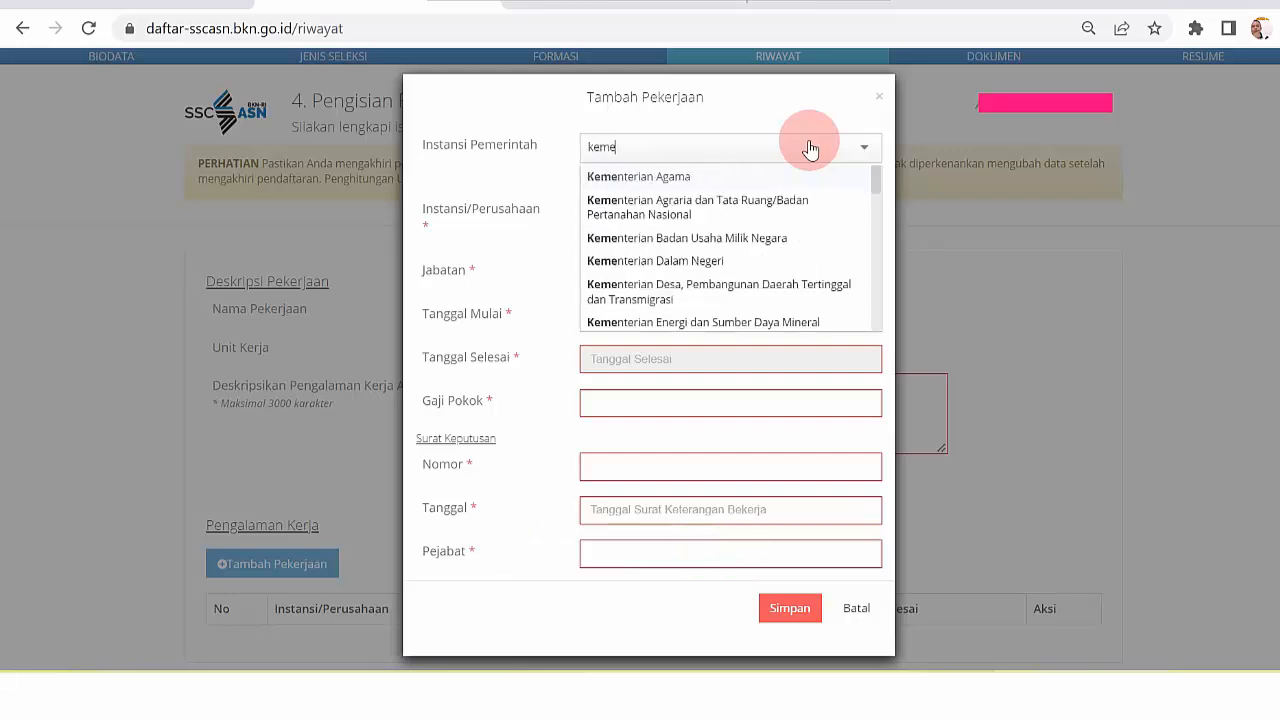
left_click(694, 173)
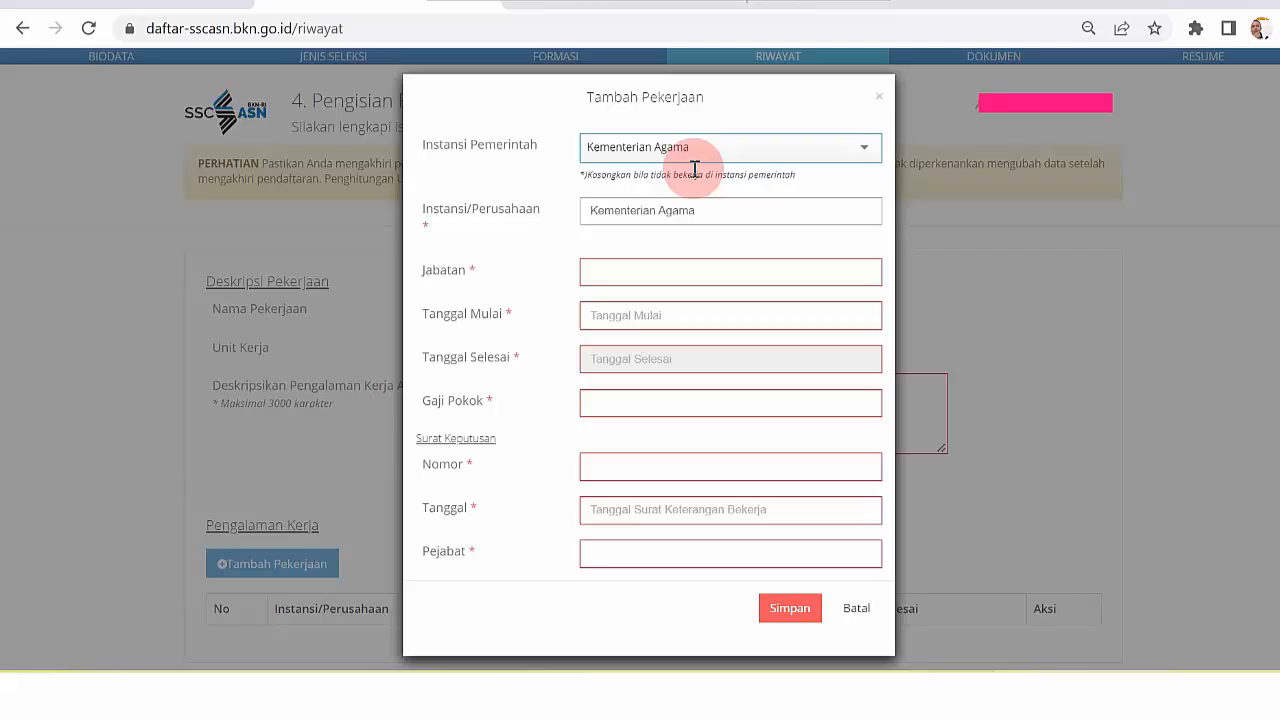
Step: Replace the Instansi/Perusahaan name with "MTs Negeri Ngrambe"
left_click(611, 207)
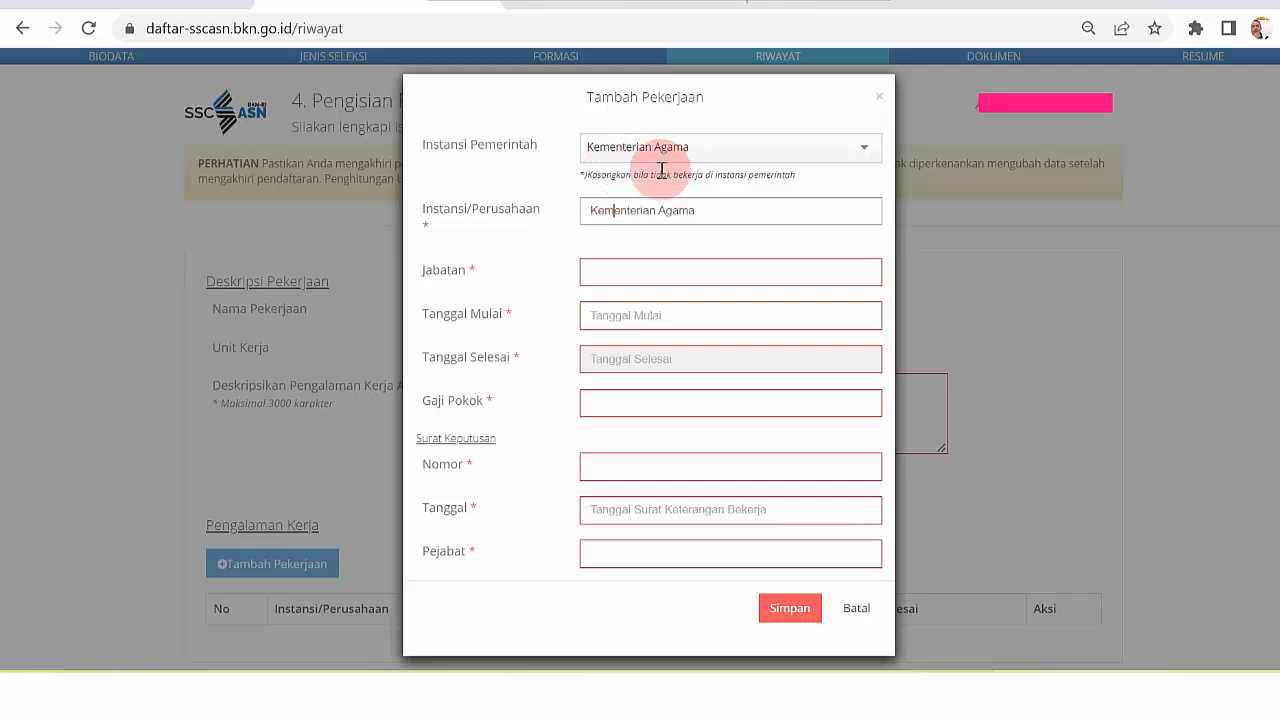
left_click(711, 209)
left_click_drag(598, 200, 507, 193)
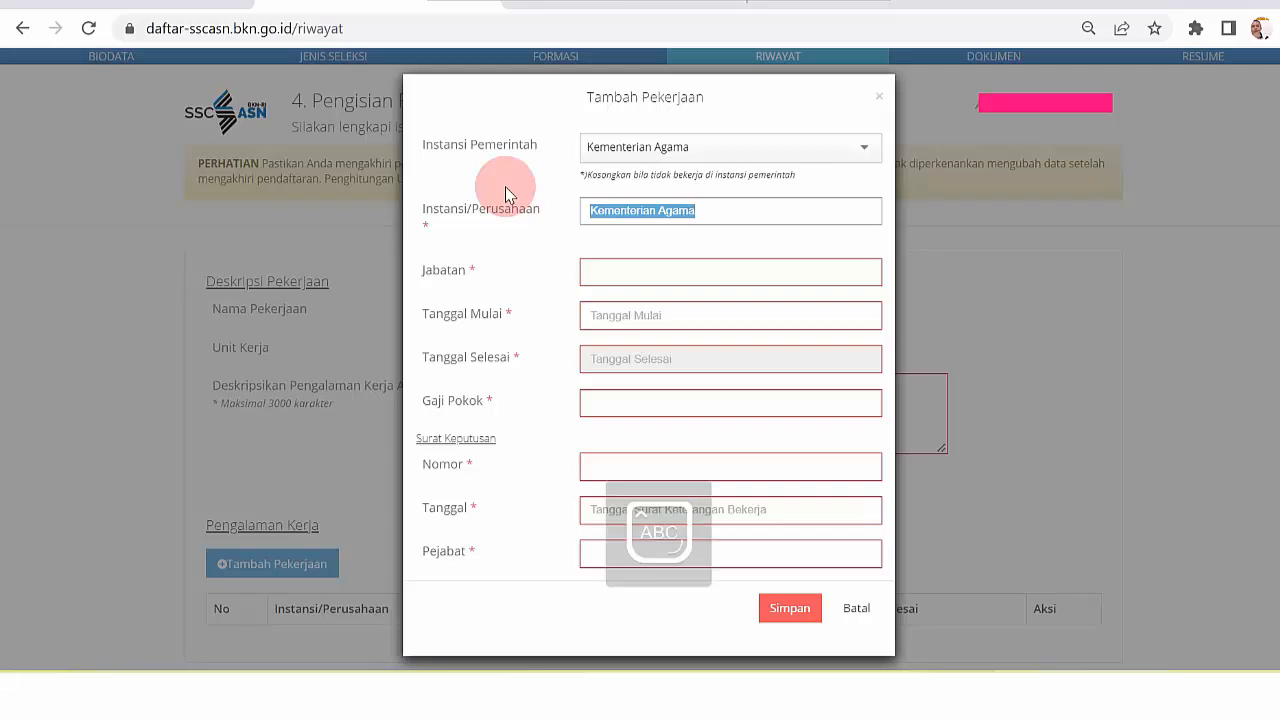
type("MTS")
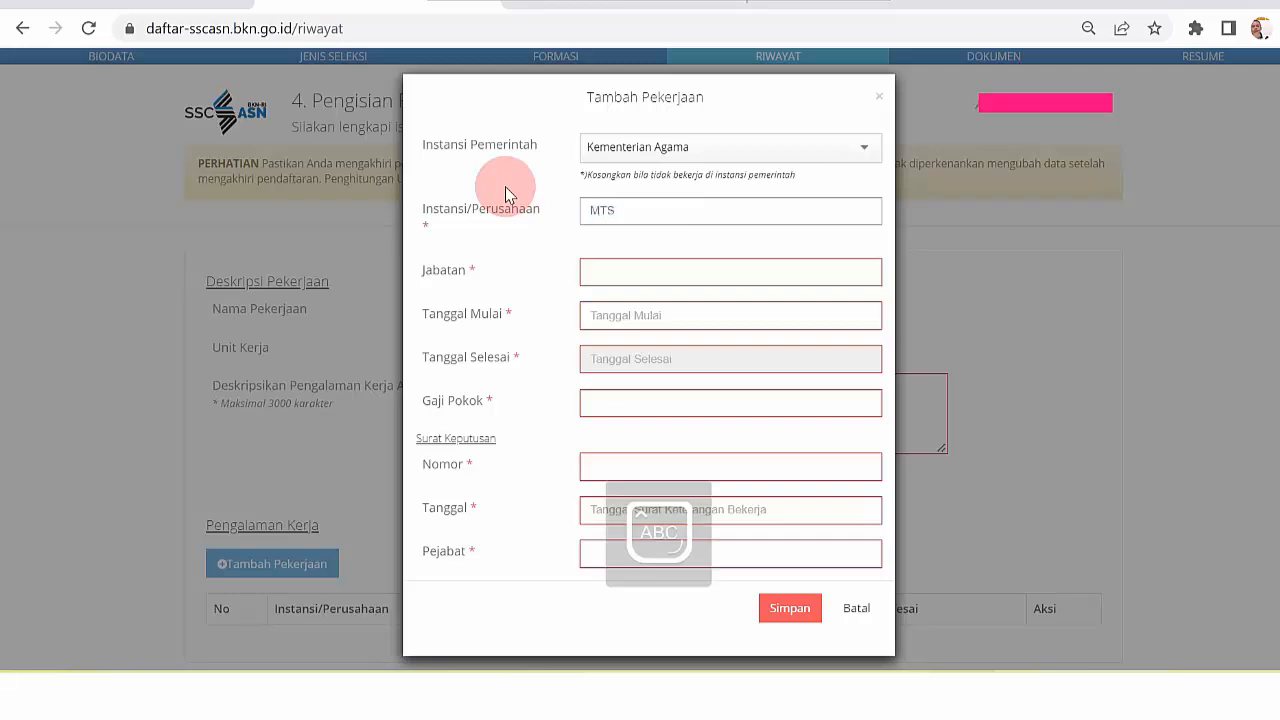
key("BackSpace")
key("Caps_Lock")
type("s Negeri Ngramb")
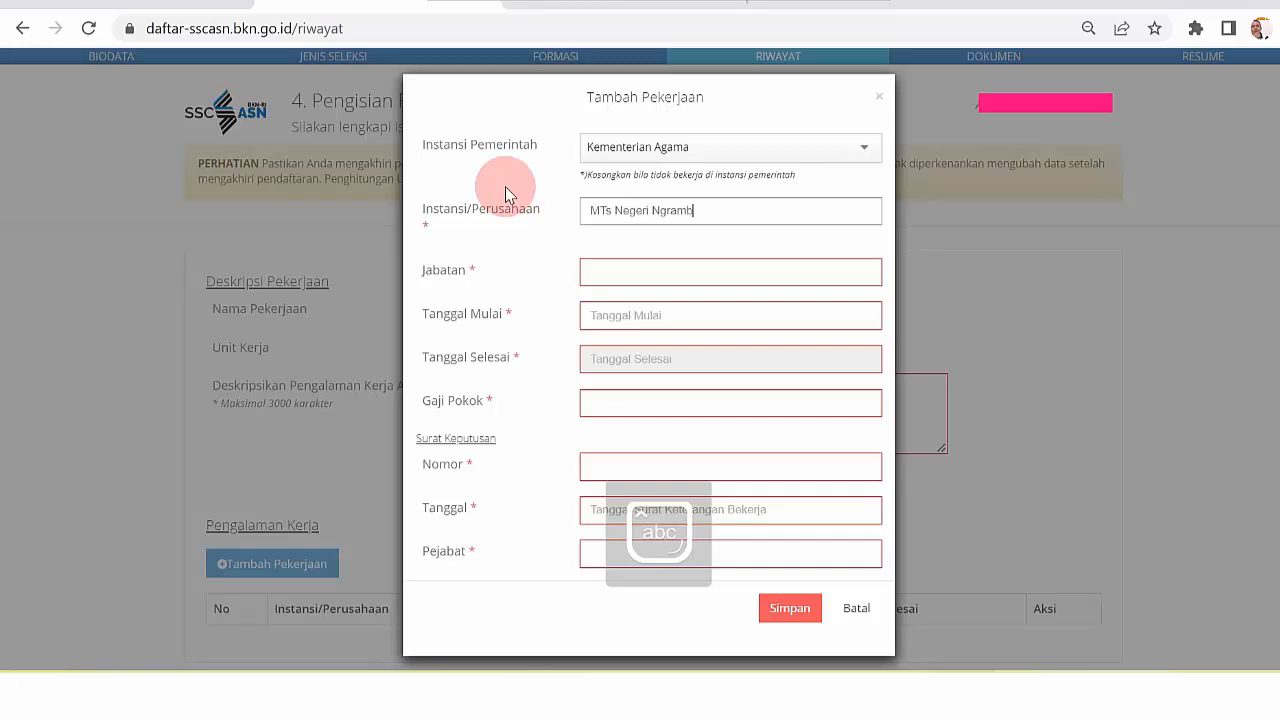
type("e")
left_click(517, 249)
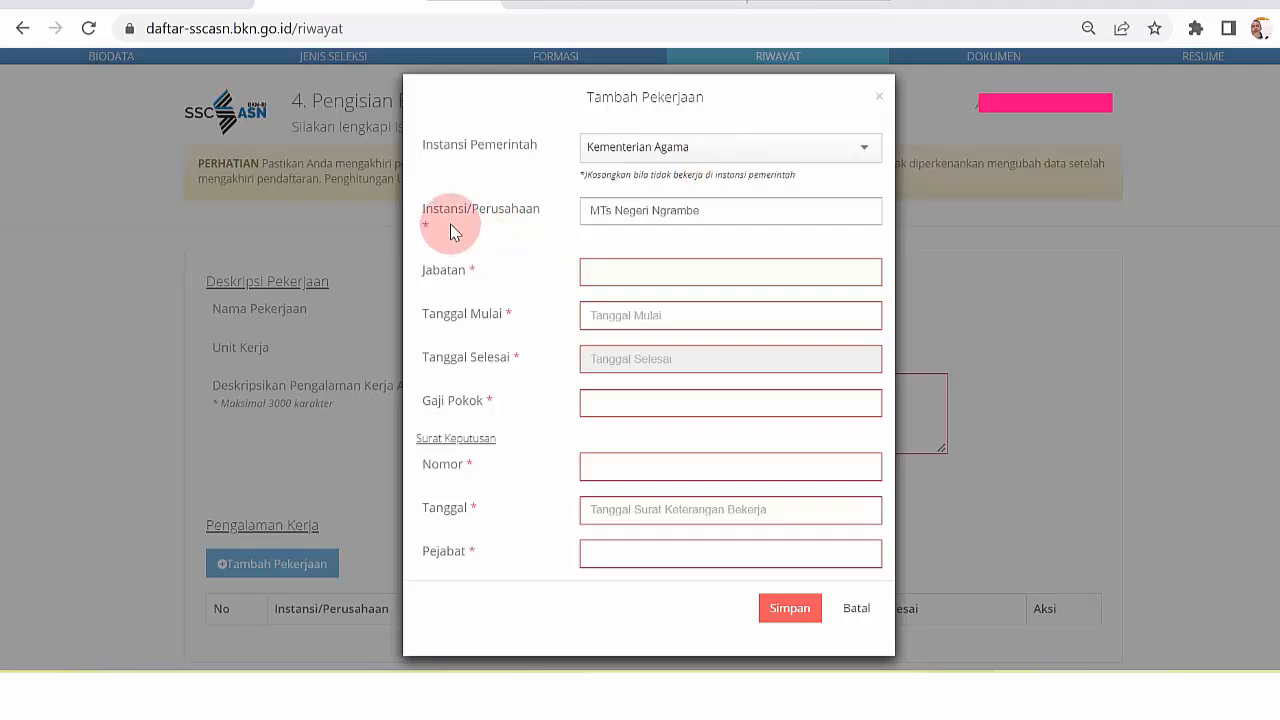
left_click(616, 278)
type("Guru")
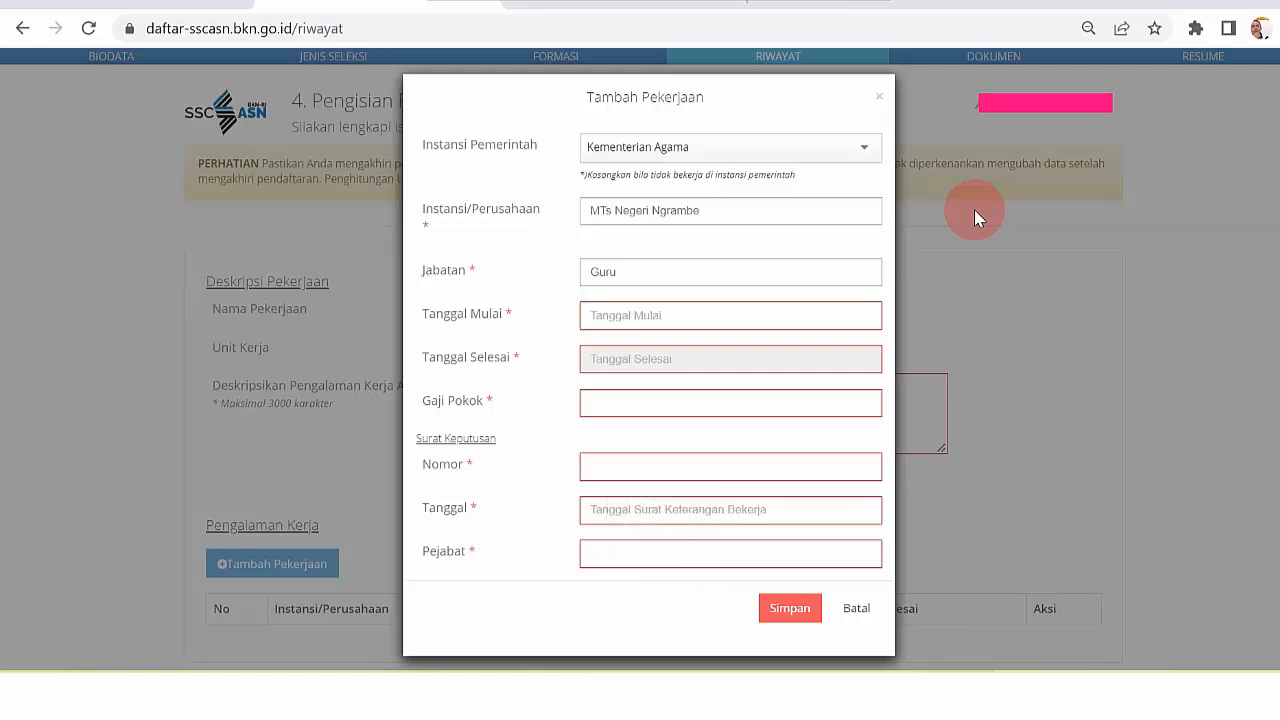
type("Aq")
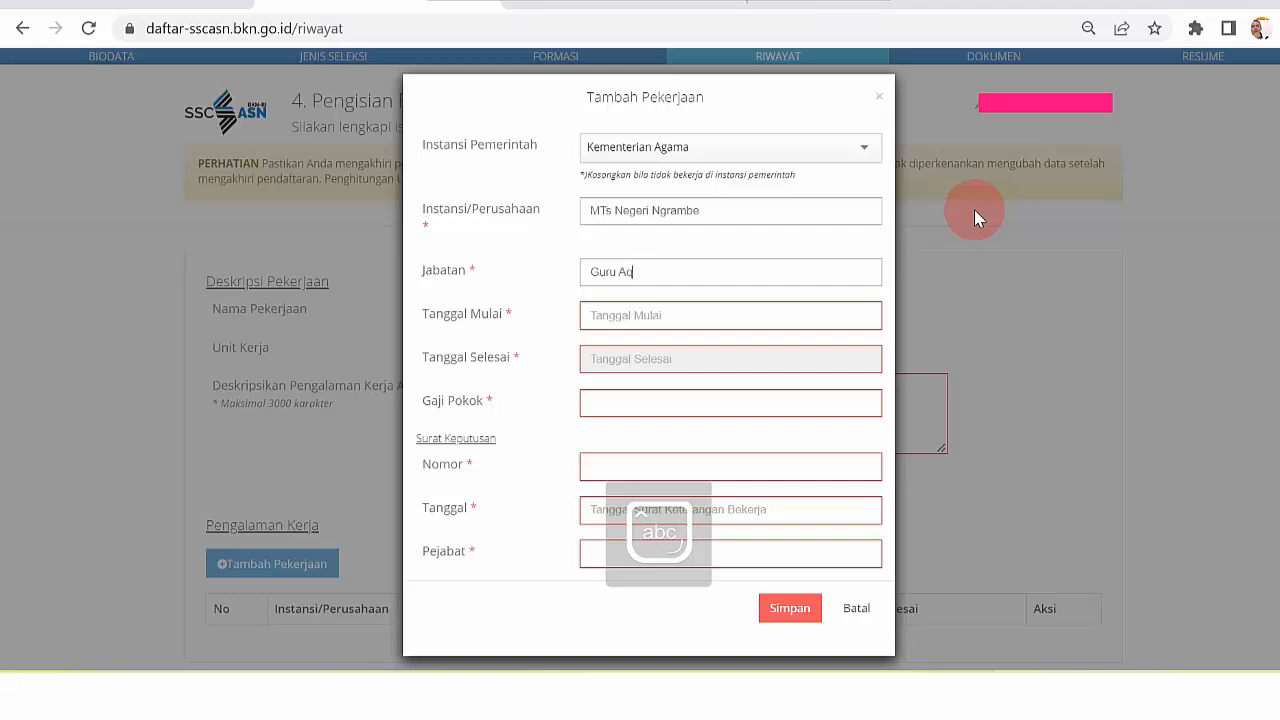
type("idah")
key("BackSpace")
key("BackSpace")
key("BackSpace")
key("BackSpace")
key("BackSpace")
key("BackSpace")
key("BackSpace")
key("BackSpace")
key("BackSpace")
key("BackSpace")
key("BackSpace")
key("BackSpace")
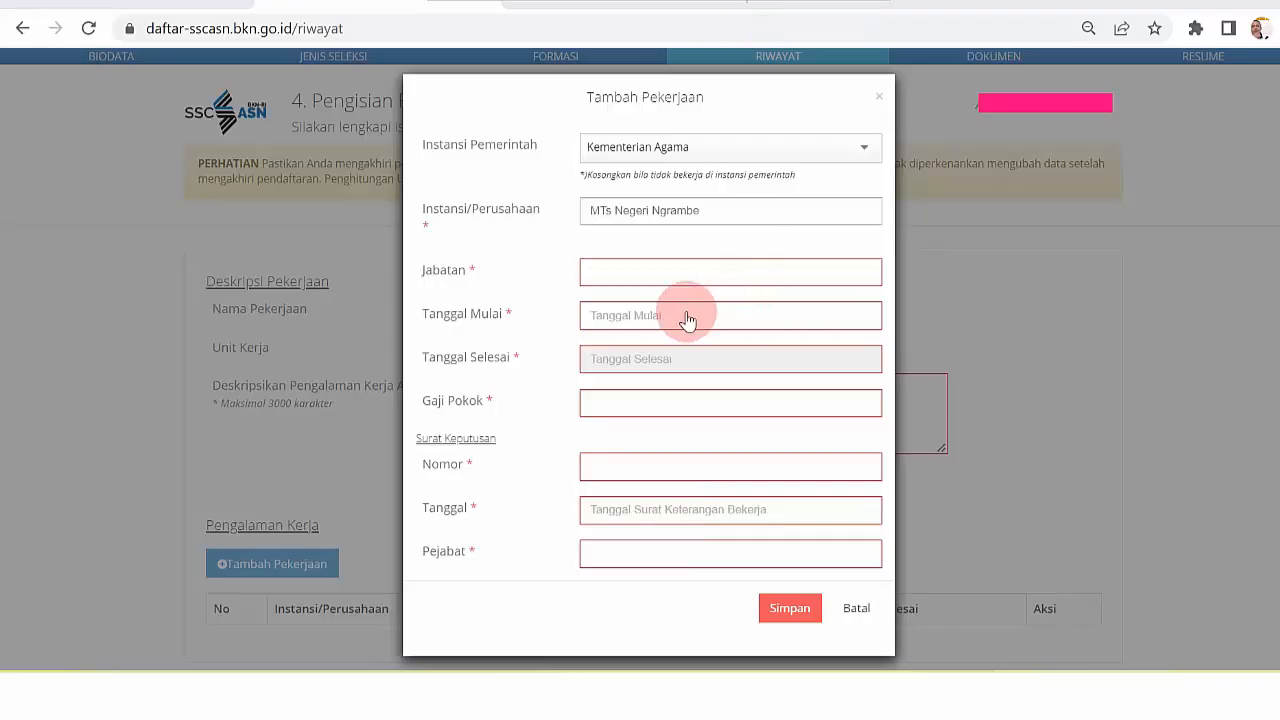
Step: Enter "Guru Sejarah Kebudayaan Islam" as the Jabatan of the job entry
left_click(660, 272)
type("Guru ")
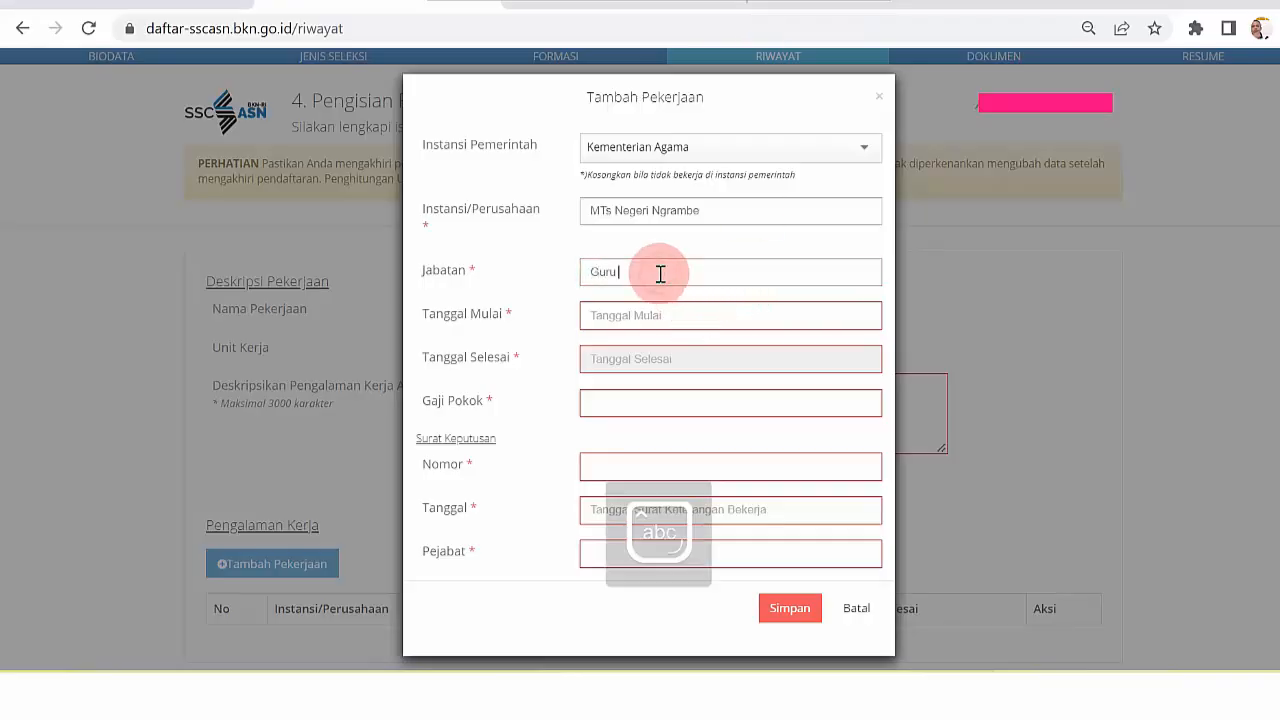
type("Sejarah Kebudayaan Islam")
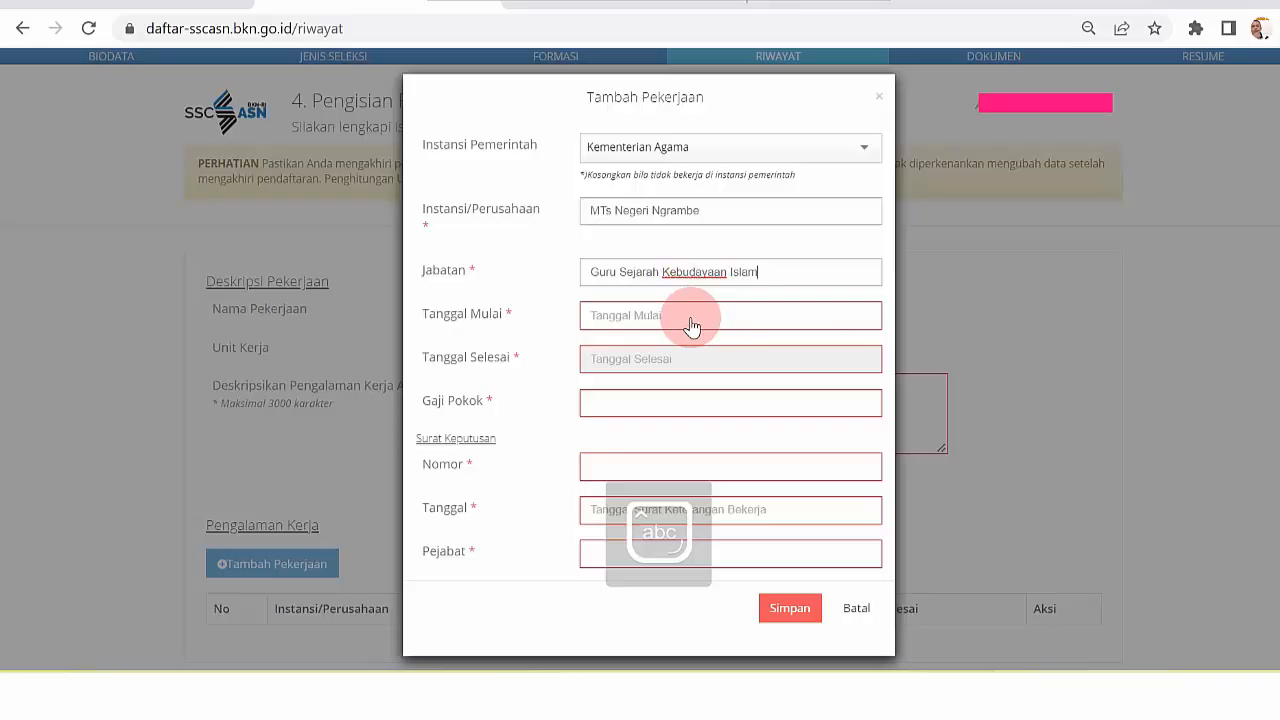
Step: Set the job's Tanggal Mulai to 1 January 2010
left_click(612, 326)
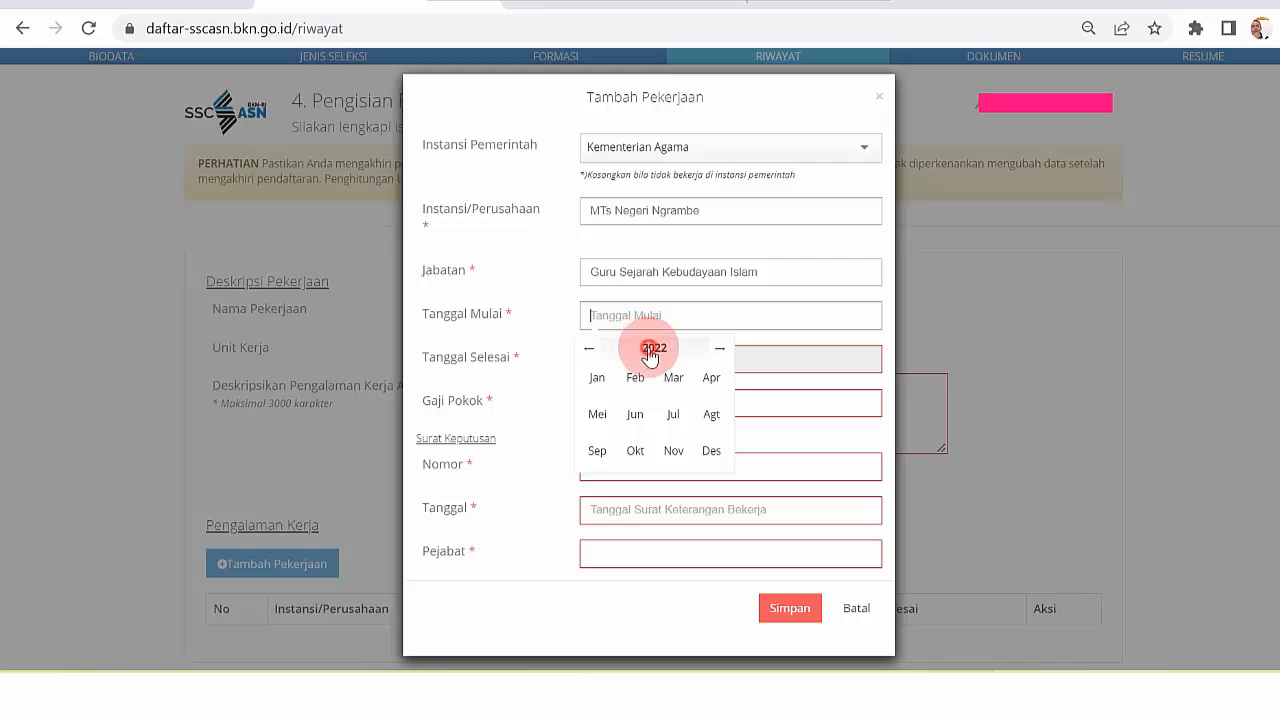
left_click(652, 350)
left_click(591, 350)
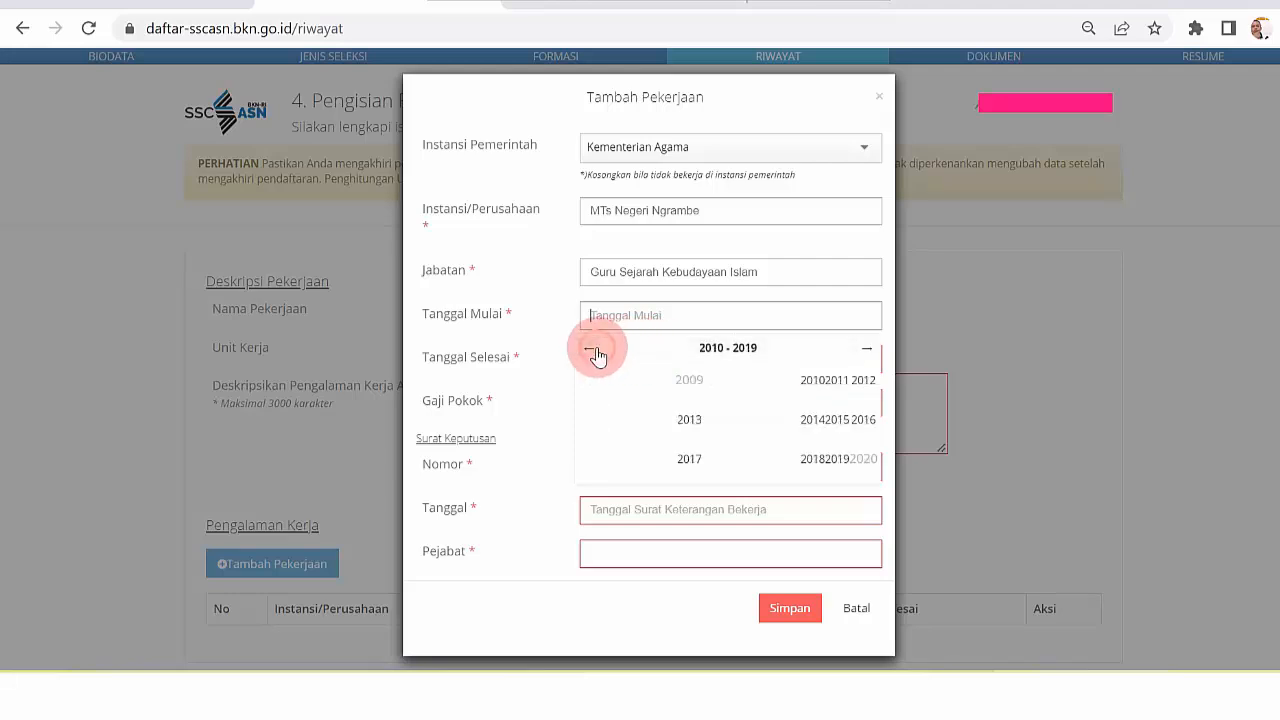
left_click(592, 351)
left_click(592, 351)
left_click(592, 351)
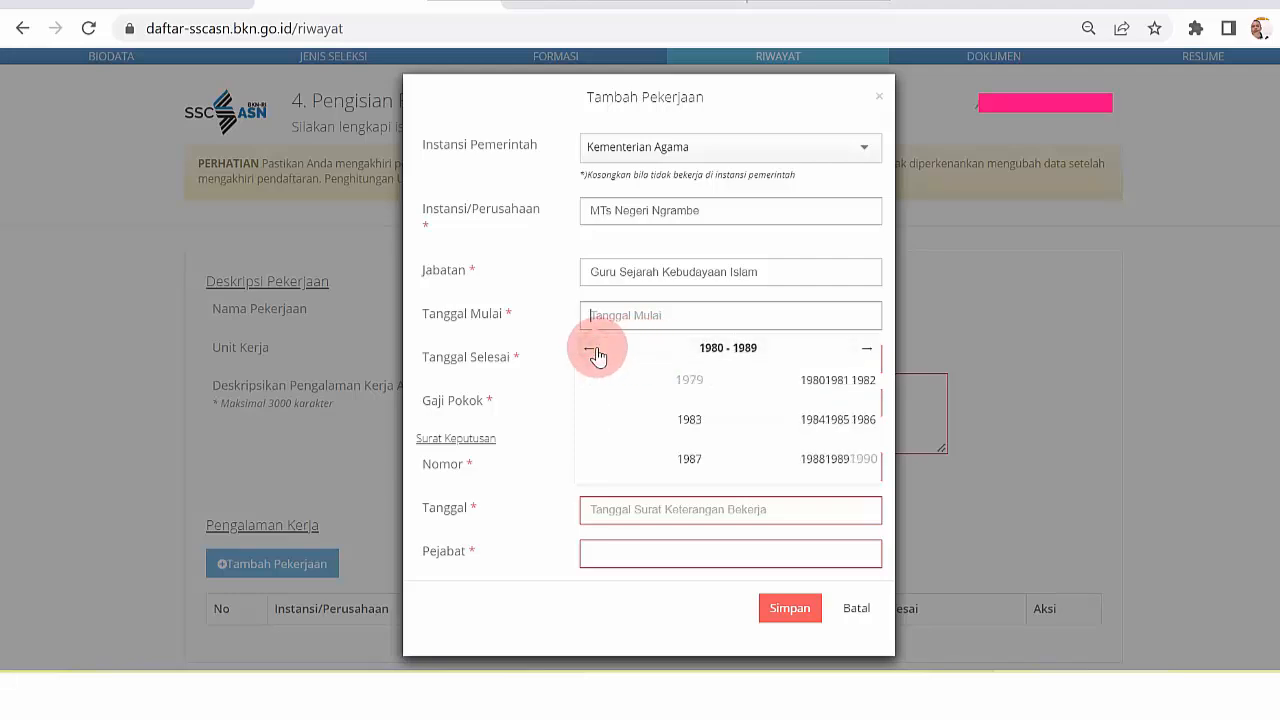
left_click(863, 352)
left_click(863, 352)
left_click(863, 352)
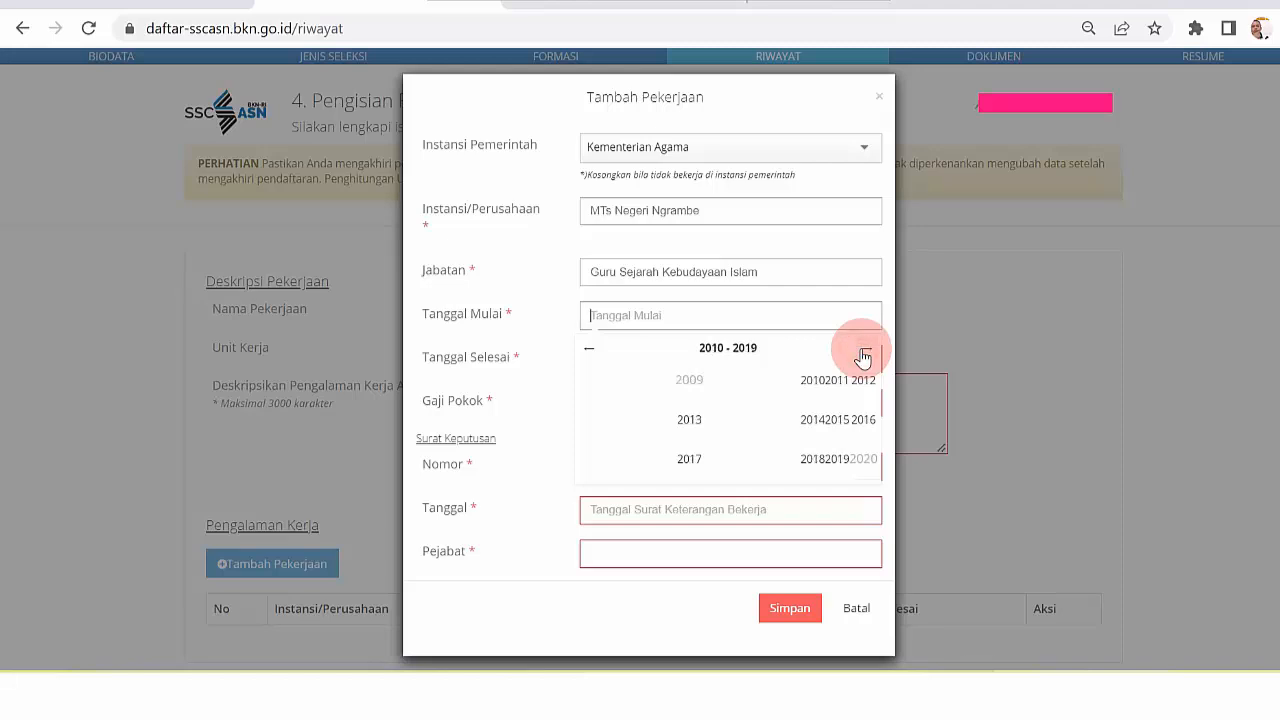
left_click(815, 381)
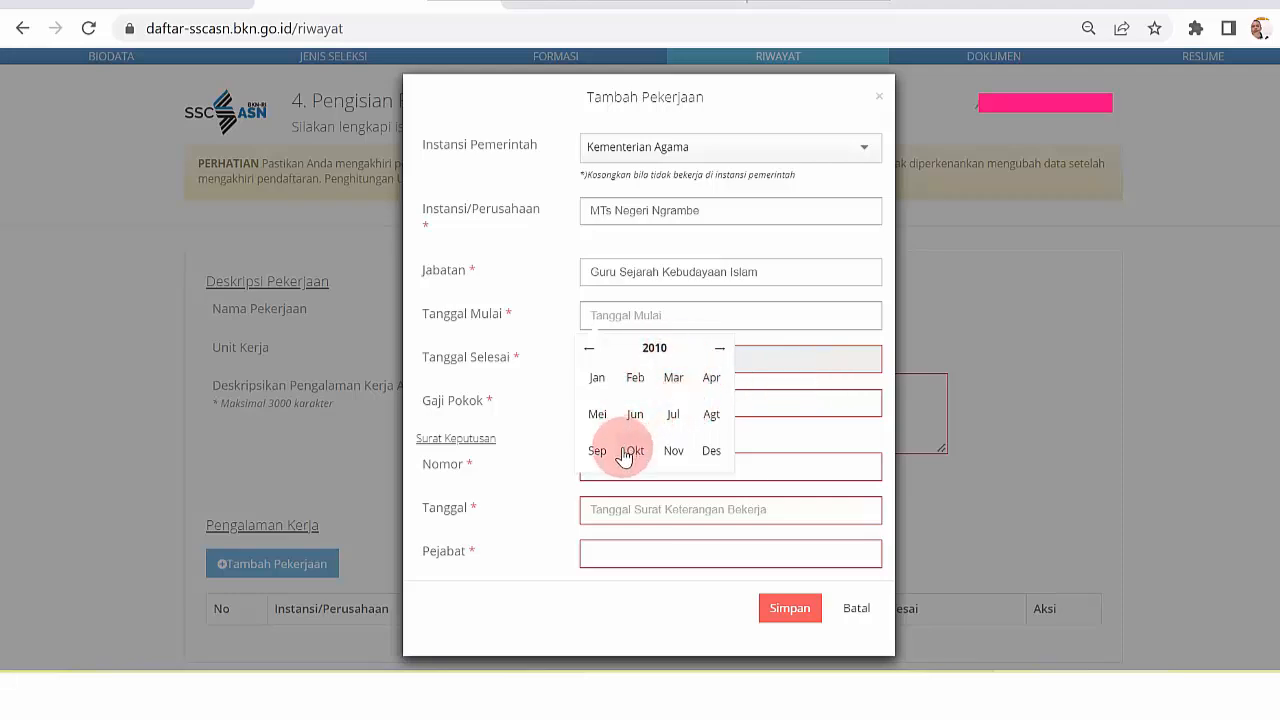
left_click(596, 376)
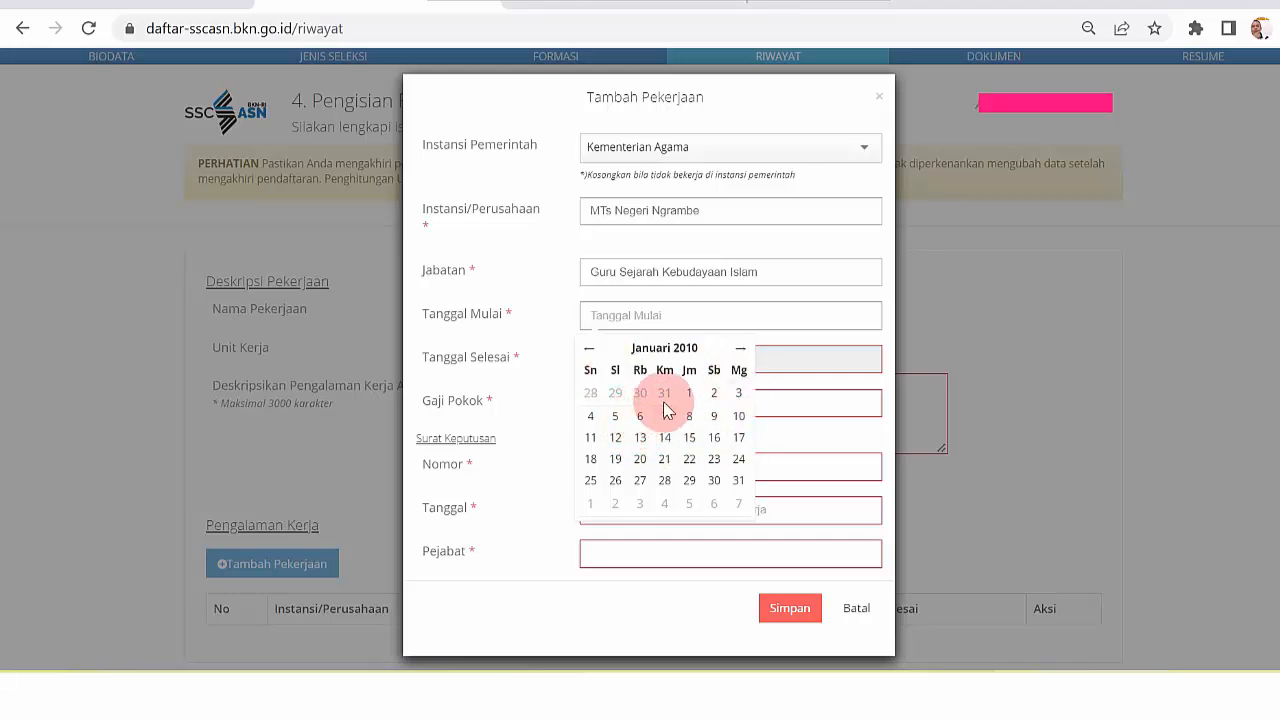
left_click(689, 393)
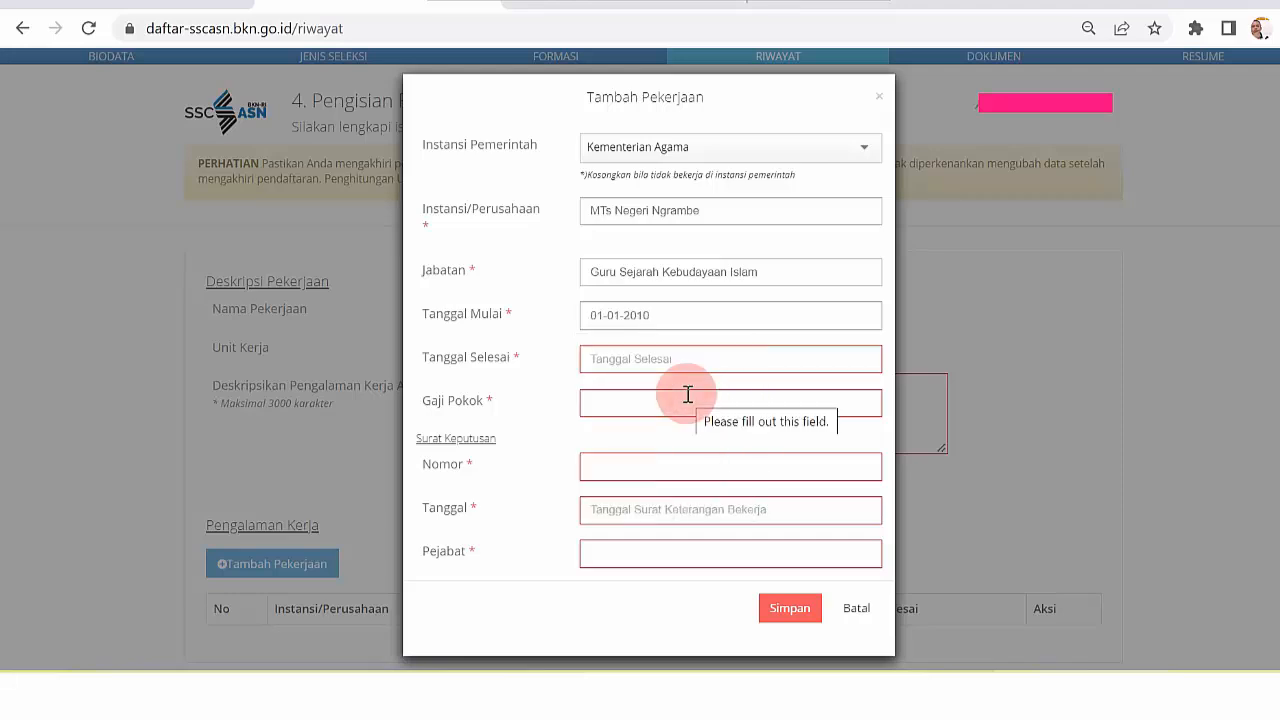
Step: Set the job's Tanggal Selesai to 31 December 2022
left_click(616, 366)
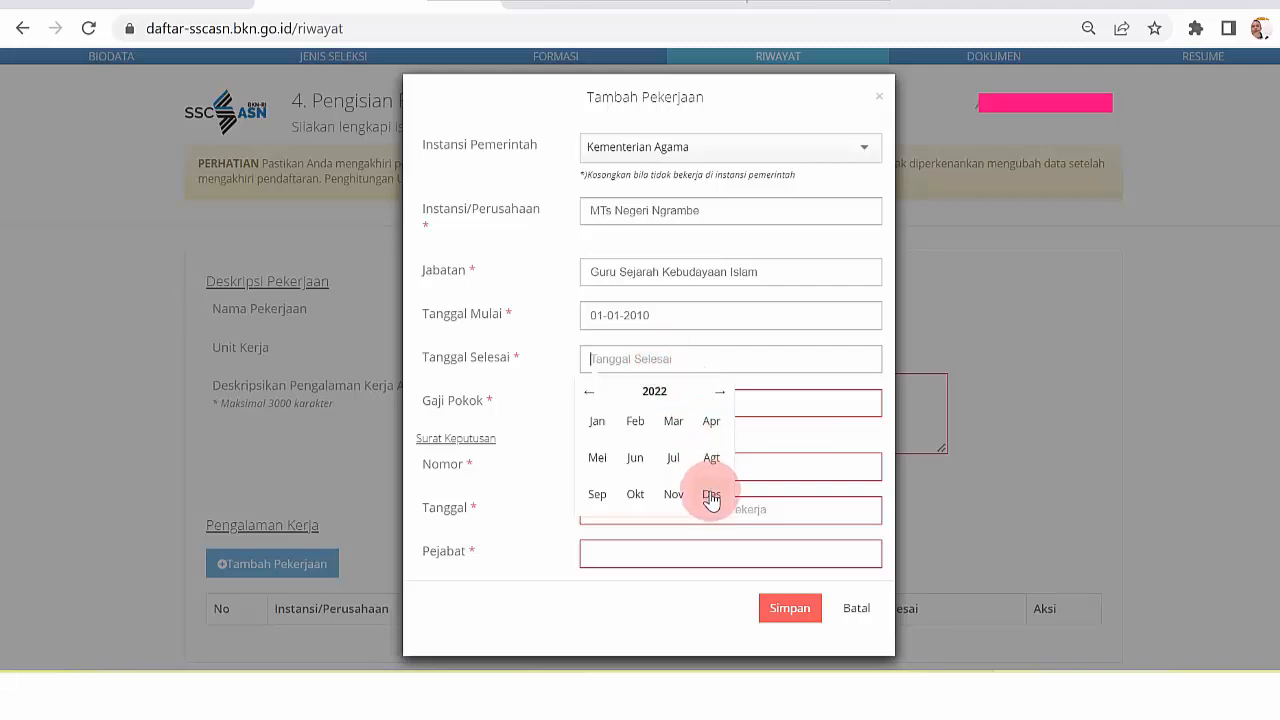
left_click(724, 397)
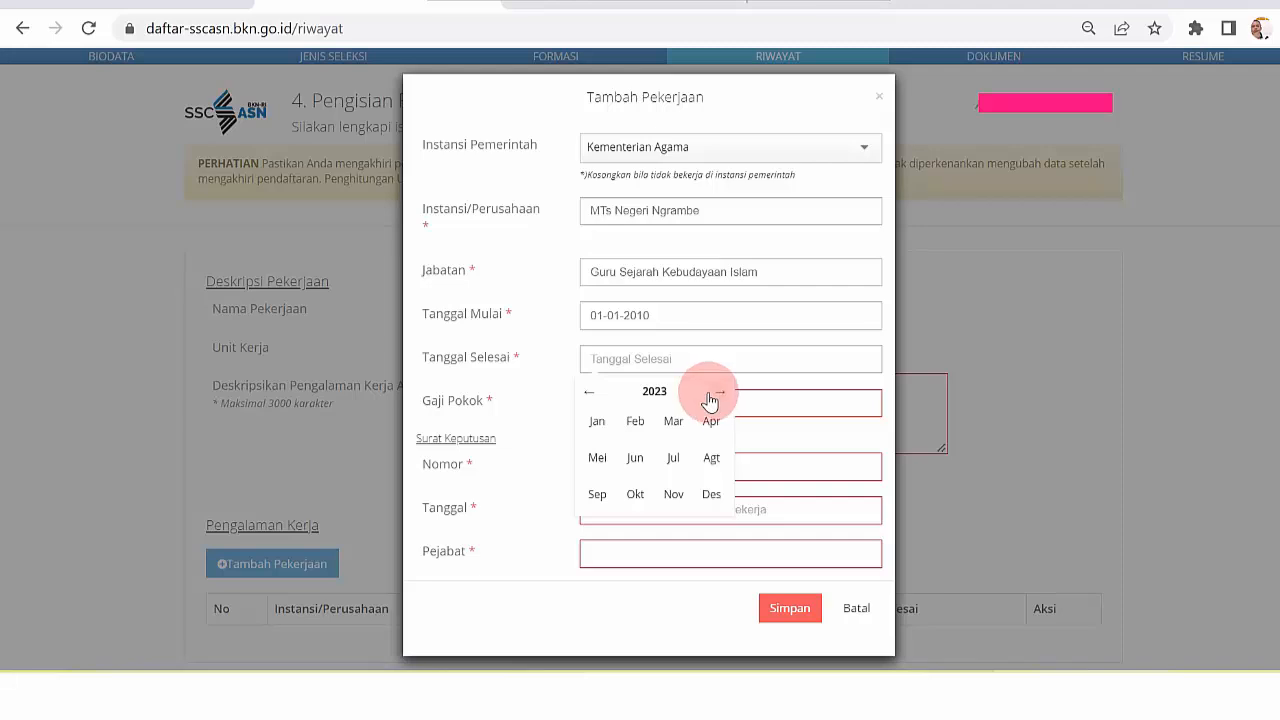
left_click(589, 398)
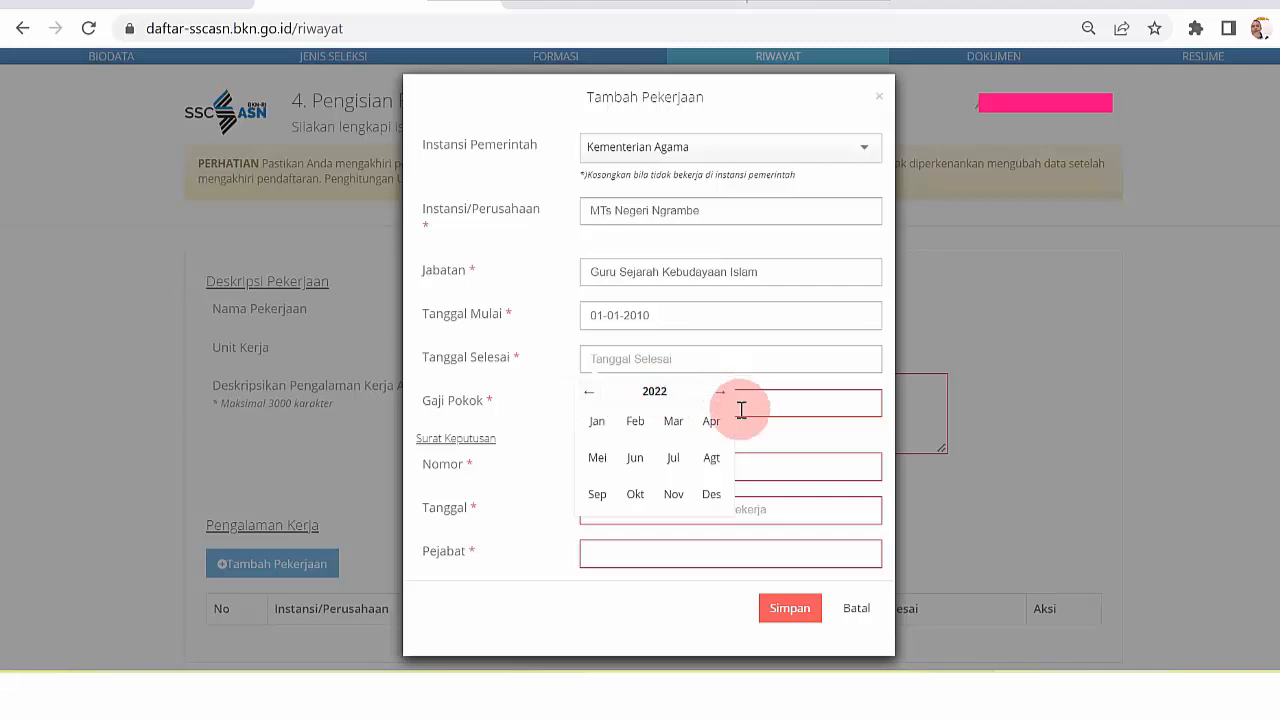
left_click(709, 497)
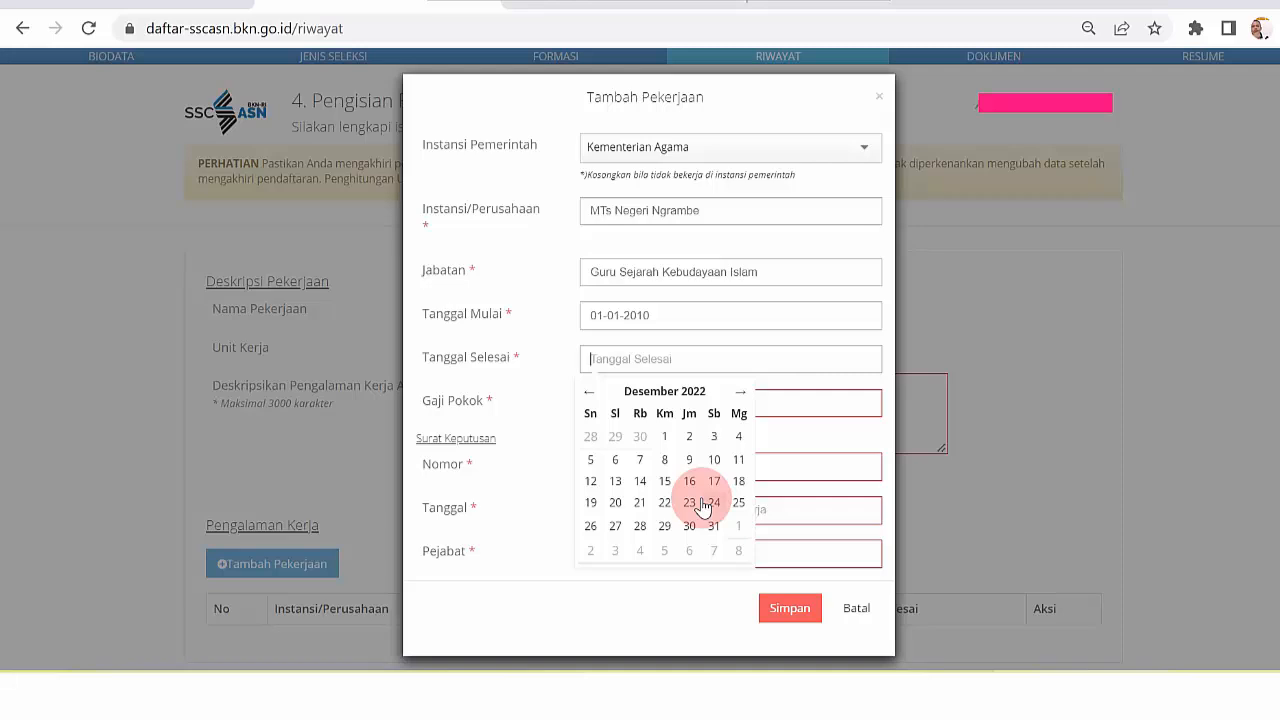
left_click(715, 527)
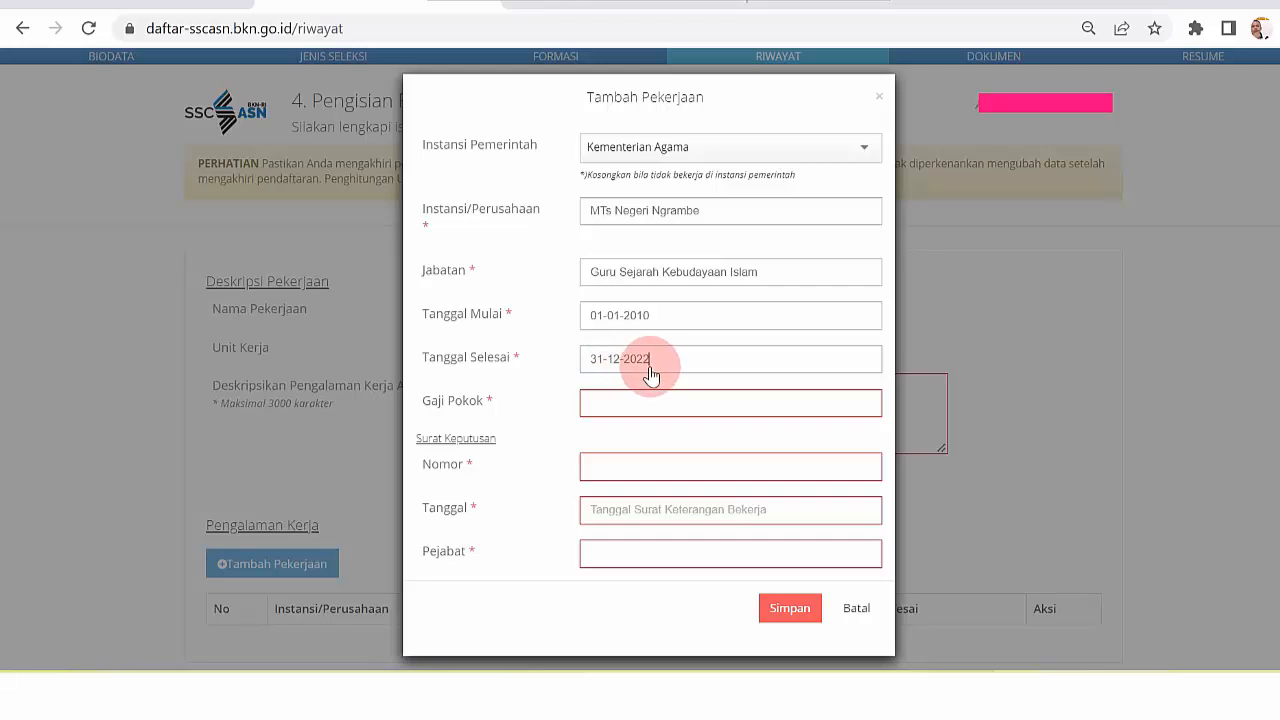
Step: Enter 700000 as the Gaji Pokok of the job entry
left_click(607, 400)
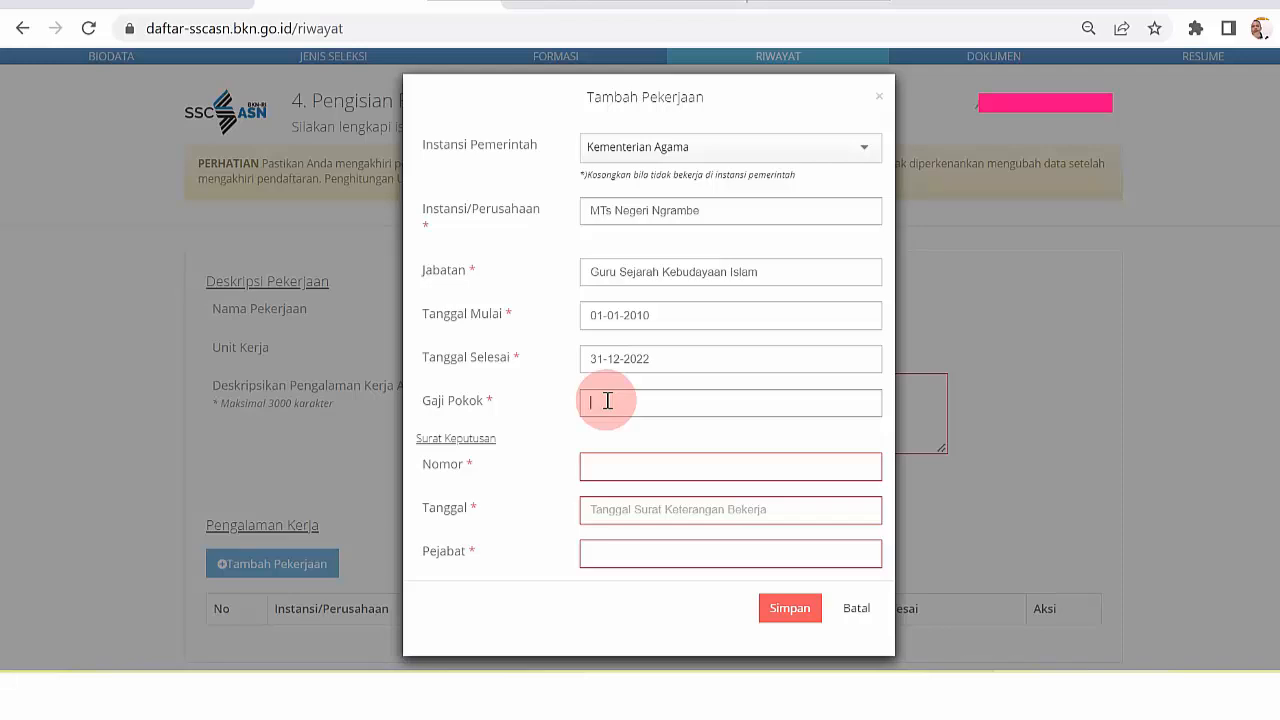
key("Caps_Lock")
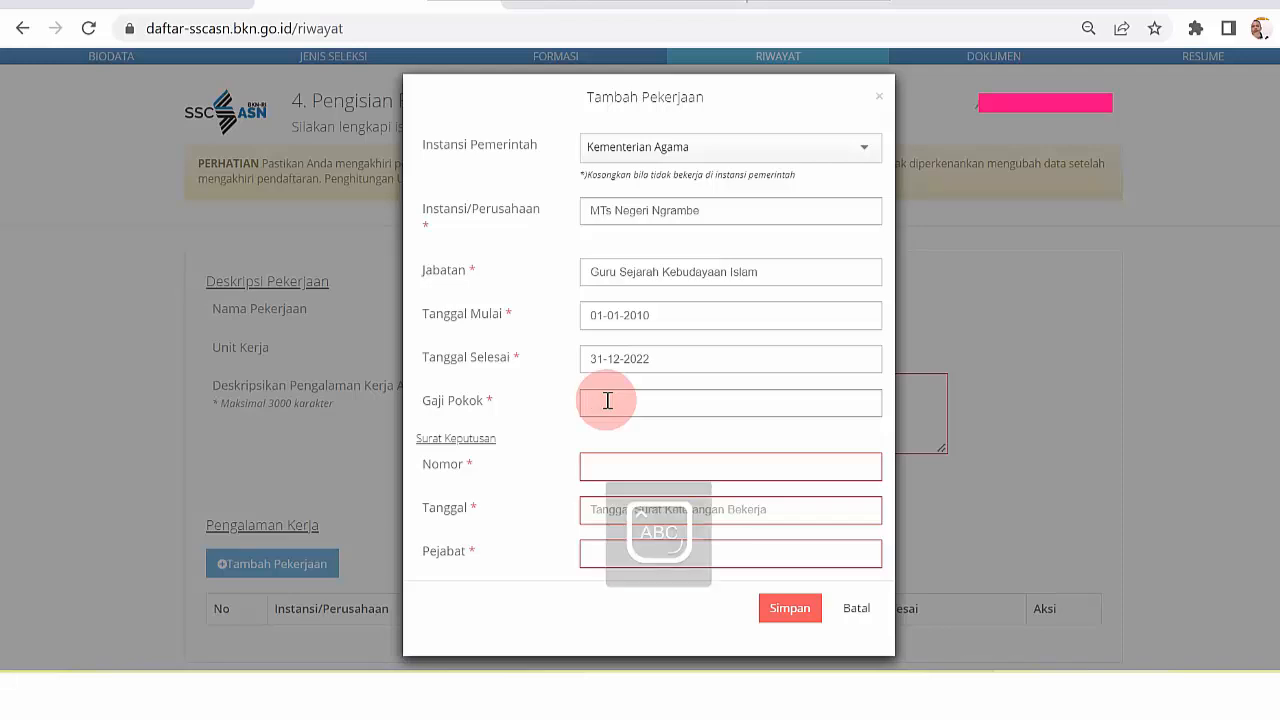
type("7")
key("Caps_Lock")
type("00000")
Step: Look through the Nomor, Tanggal and Pejabat fields under Surat Keputusan, leaving them empty, and try to save the job entry
left_click(614, 470)
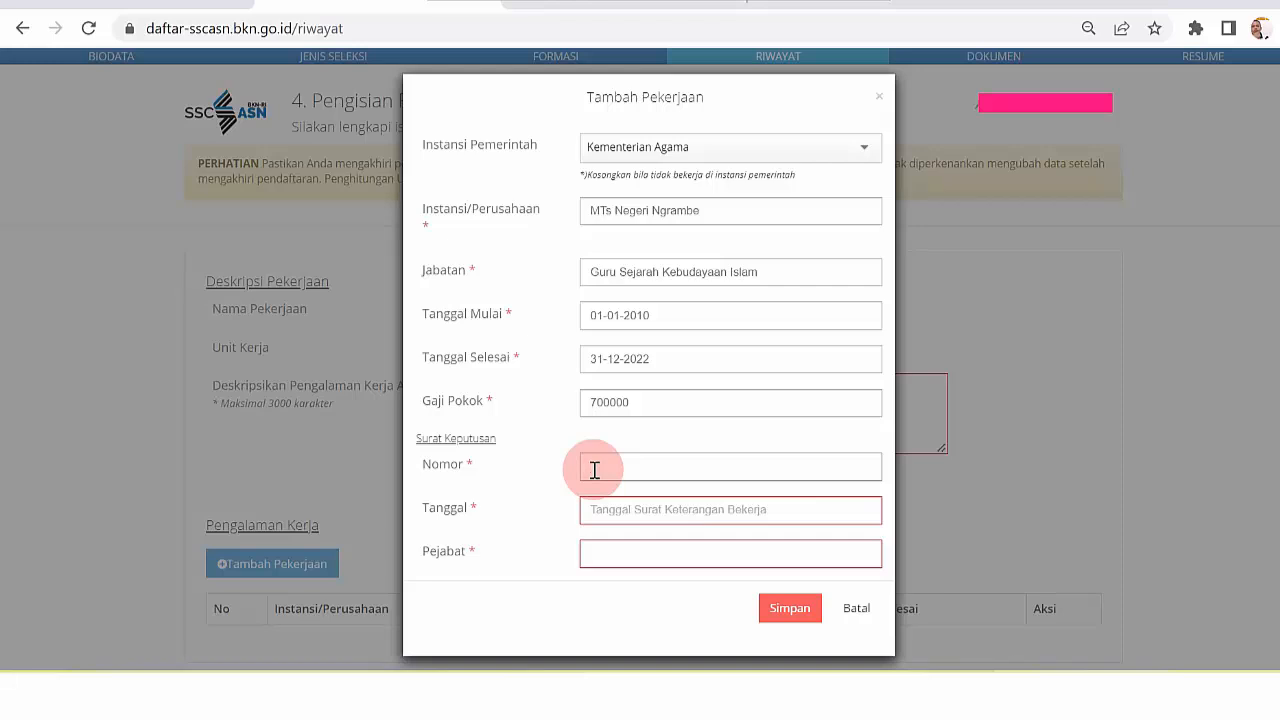
left_click(612, 518)
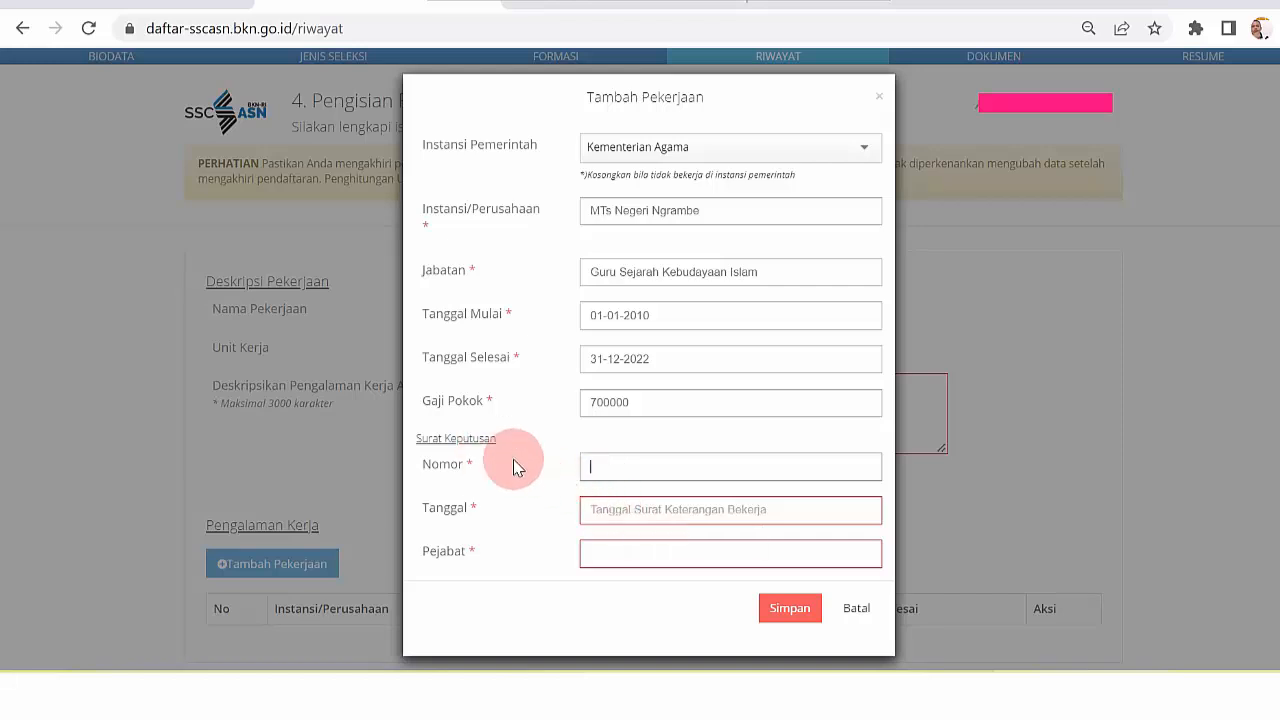
left_click(599, 512)
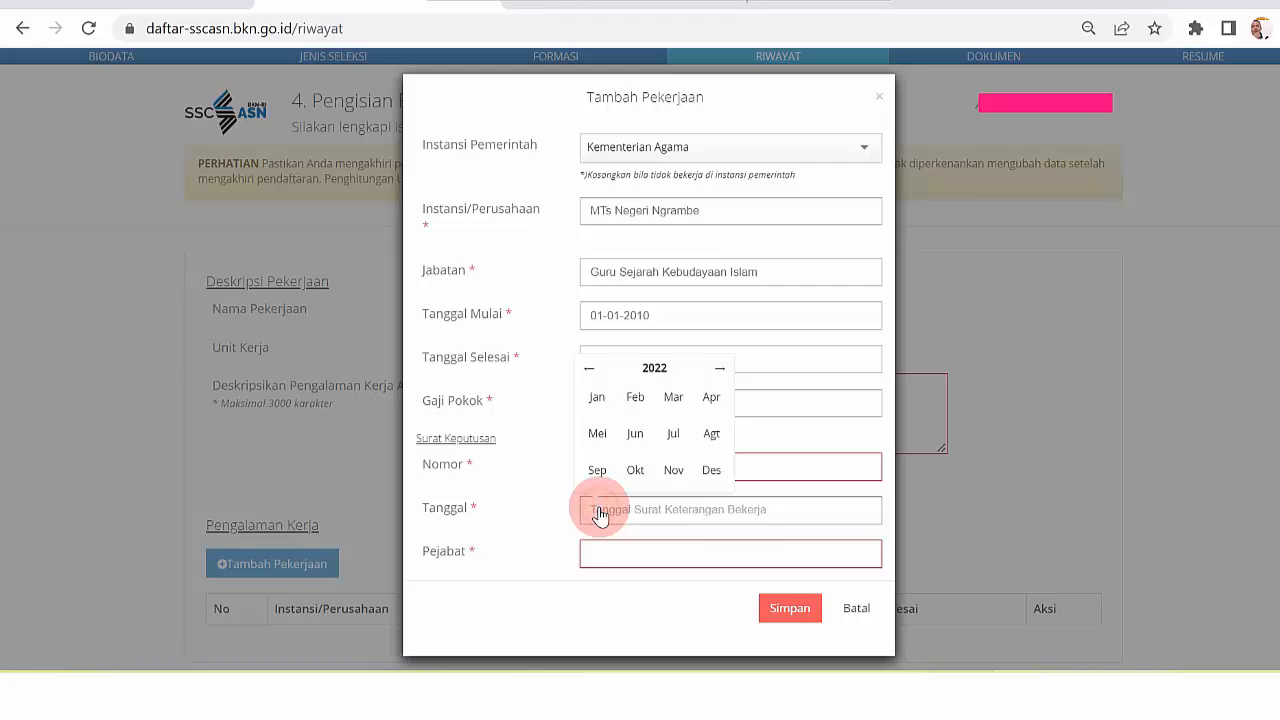
left_click(599, 556)
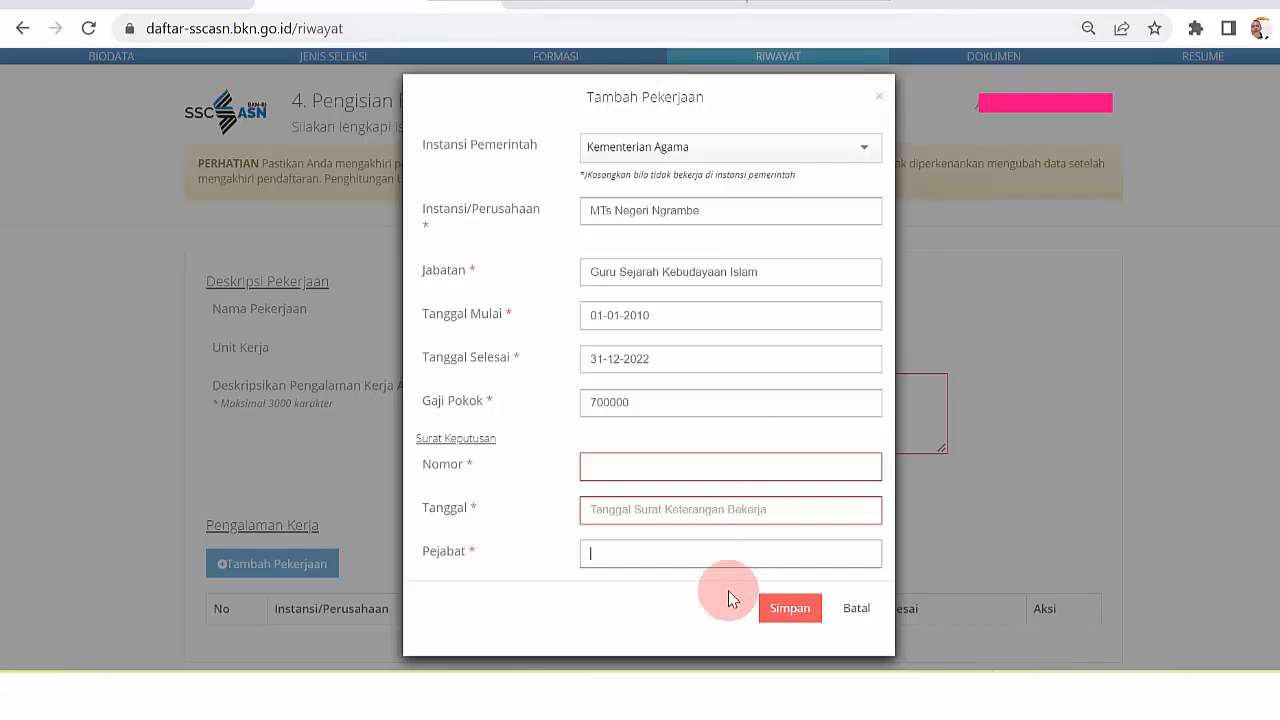
left_click(787, 607)
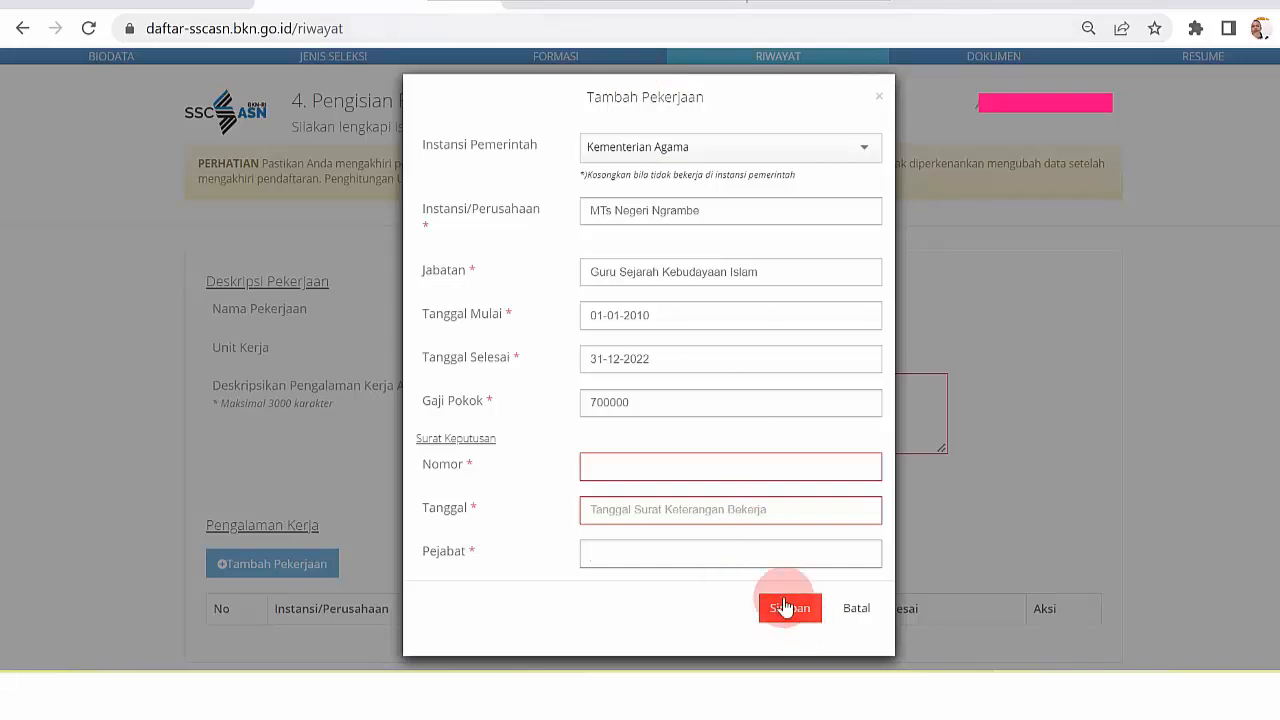